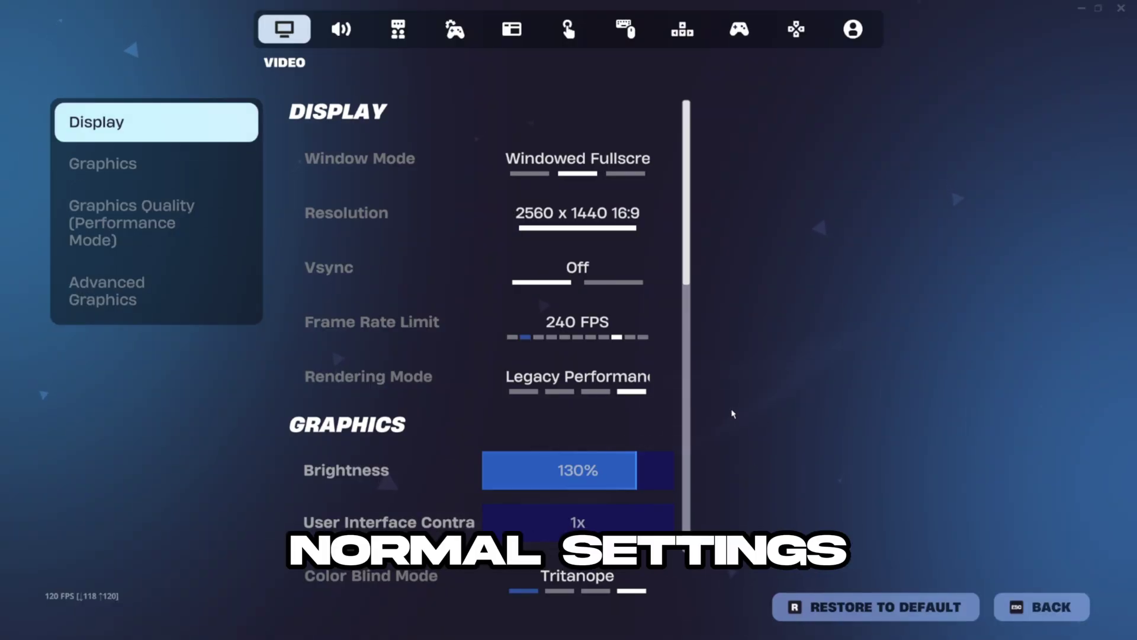
Step: Step the Frame Rate Limit through 160–240 FPS and settle it at 200 FPS
mouse_move(575, 378)
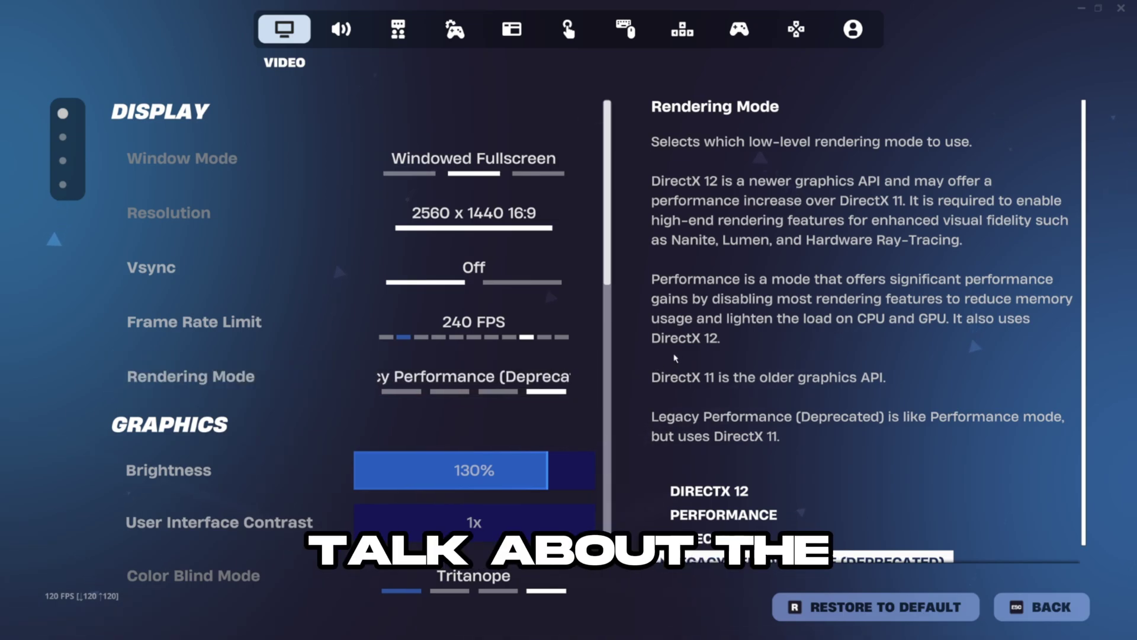
mouse_move(458, 162)
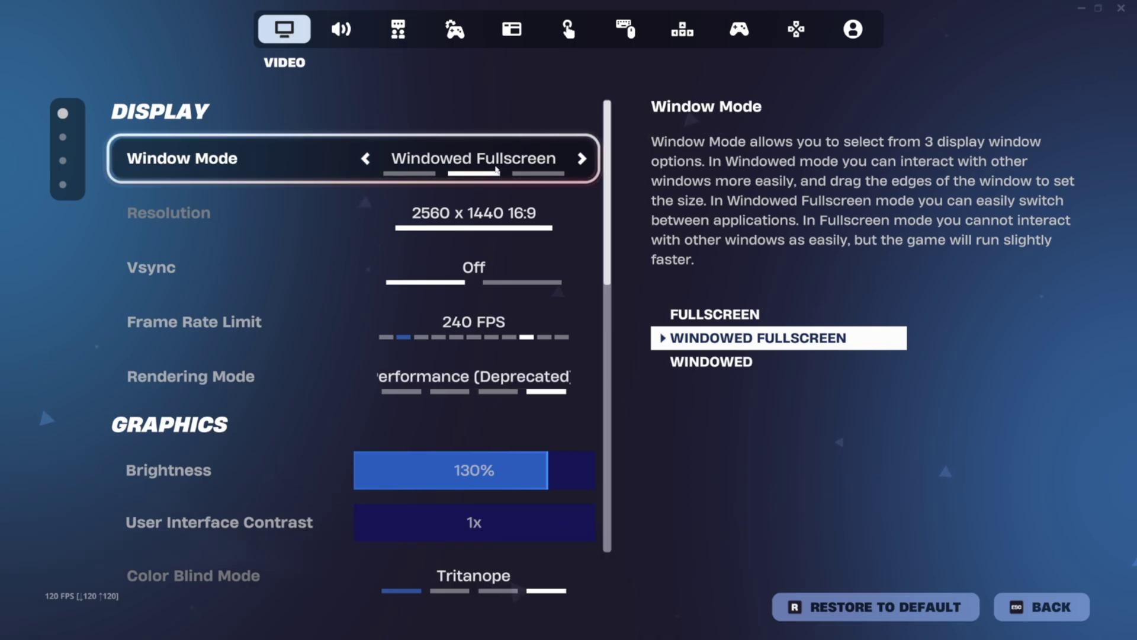
scroll(332, 162, down, 2)
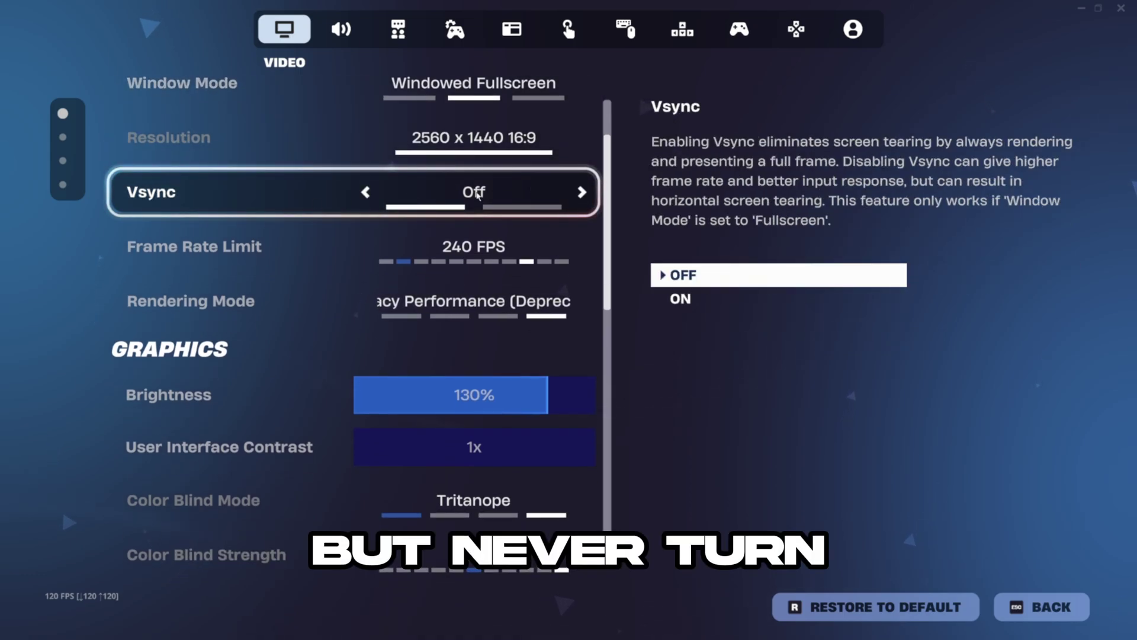
scroll(477, 196, down, 1)
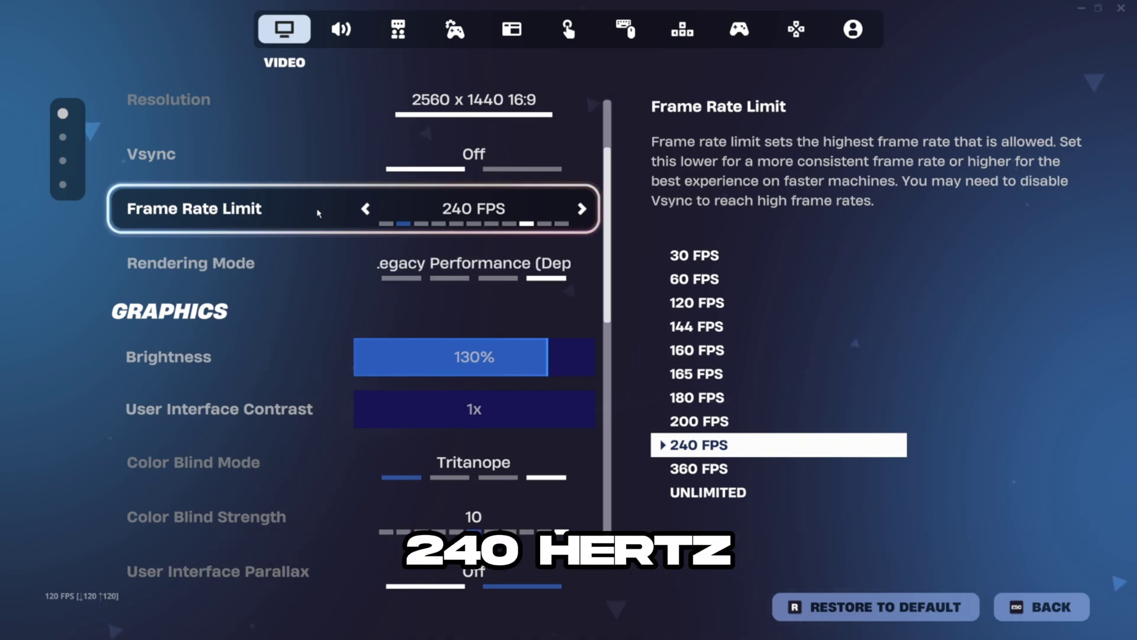
click(365, 208)
click(365, 208)
click(580, 209)
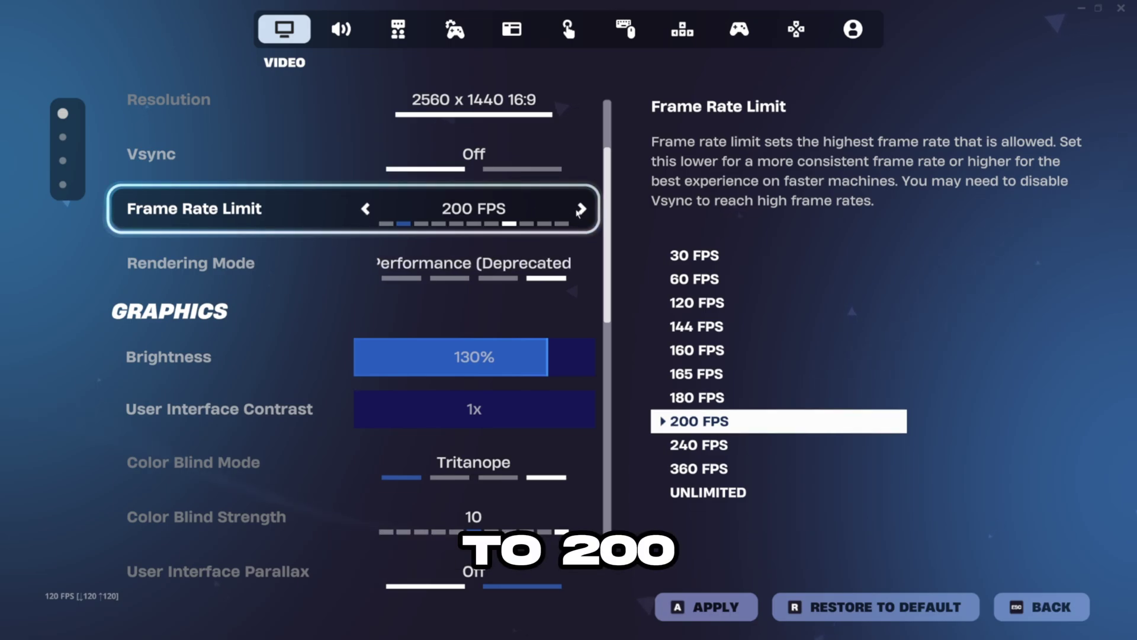
click(579, 209)
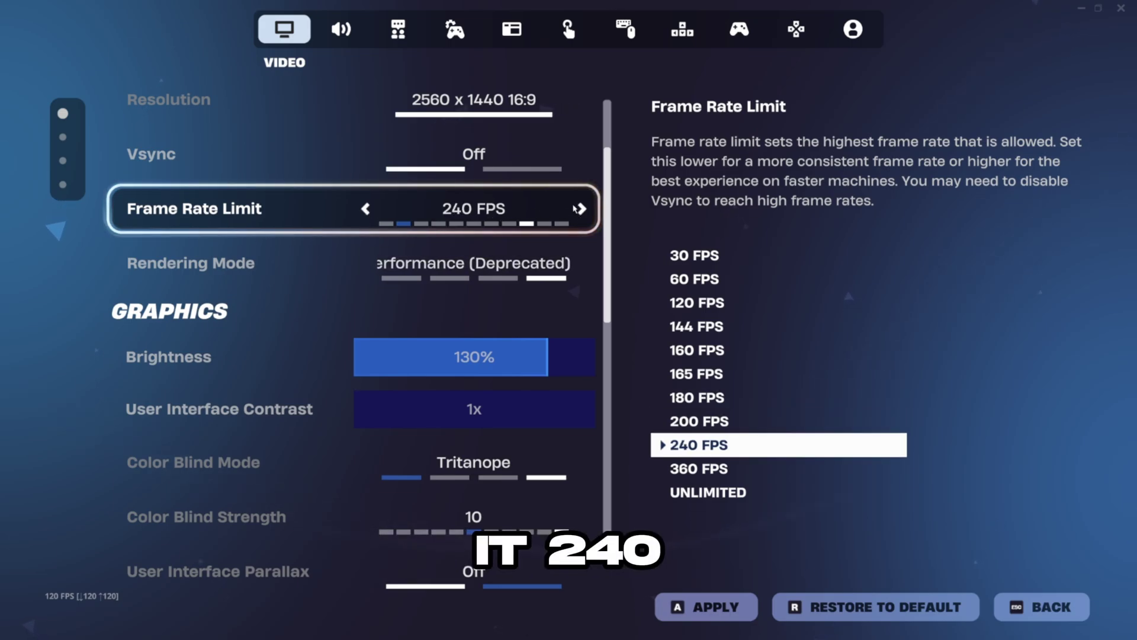
click(366, 208)
click(366, 209)
click(365, 209)
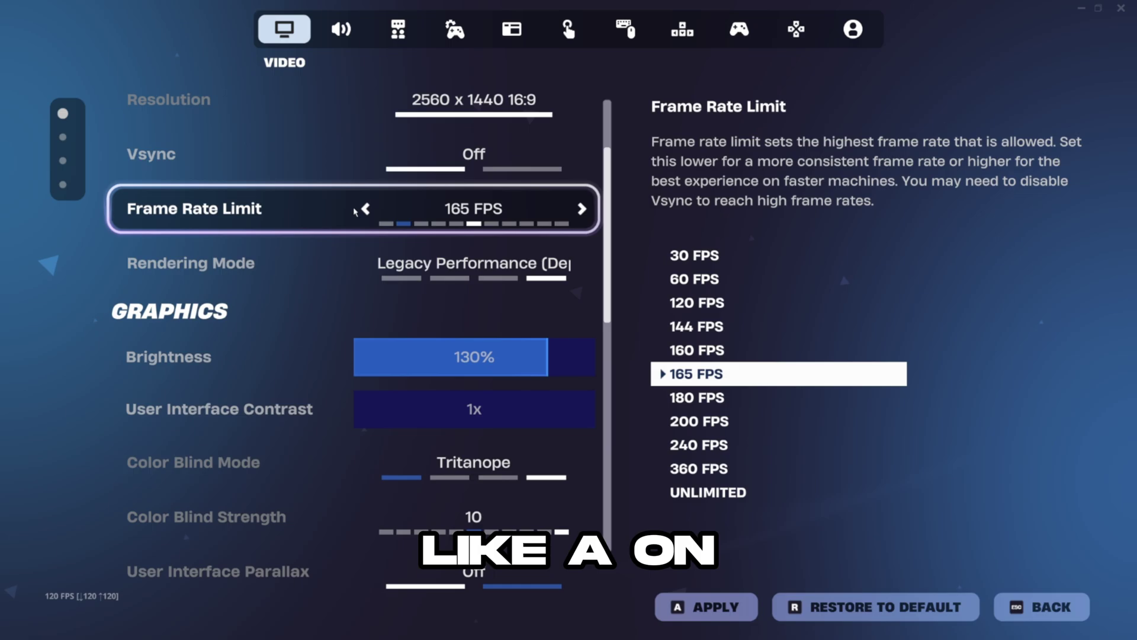
click(366, 209)
click(579, 208)
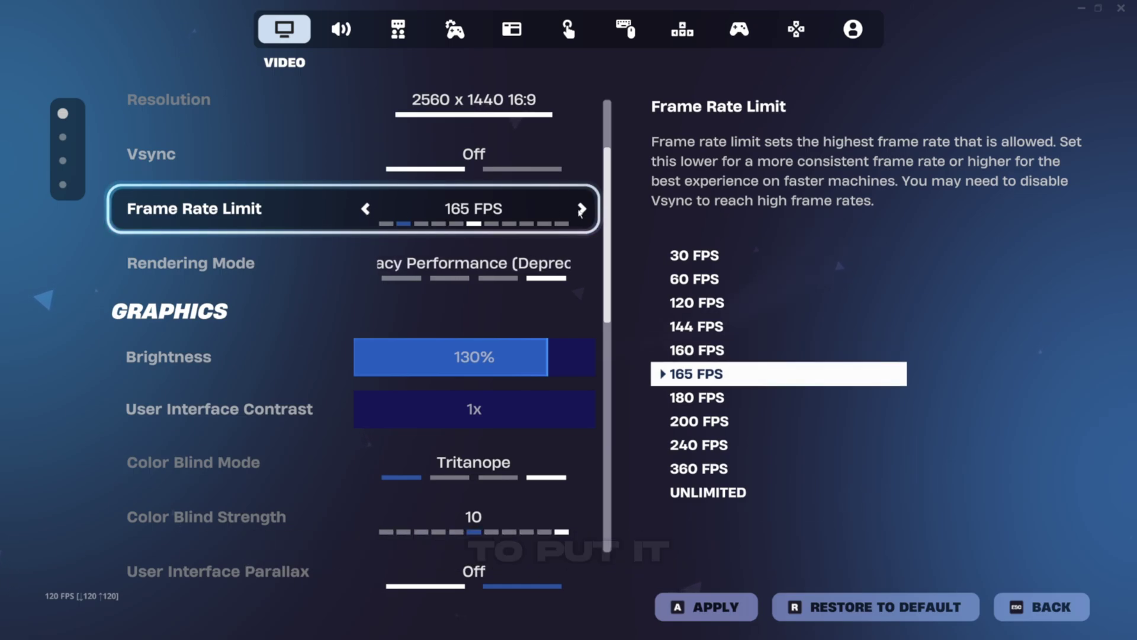
click(582, 208)
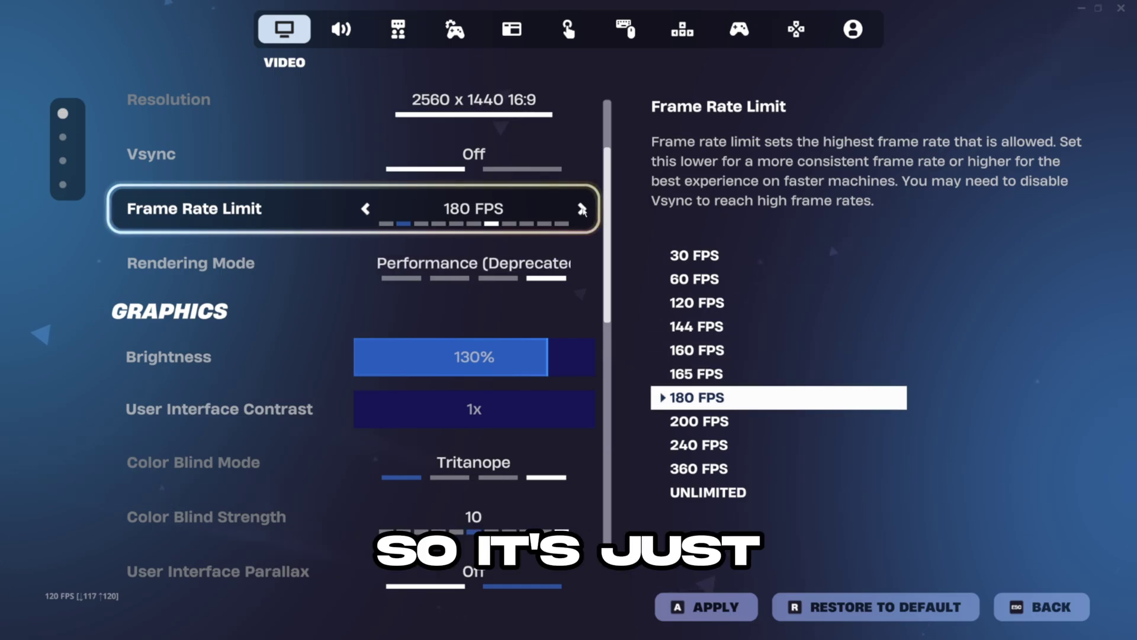
click(582, 209)
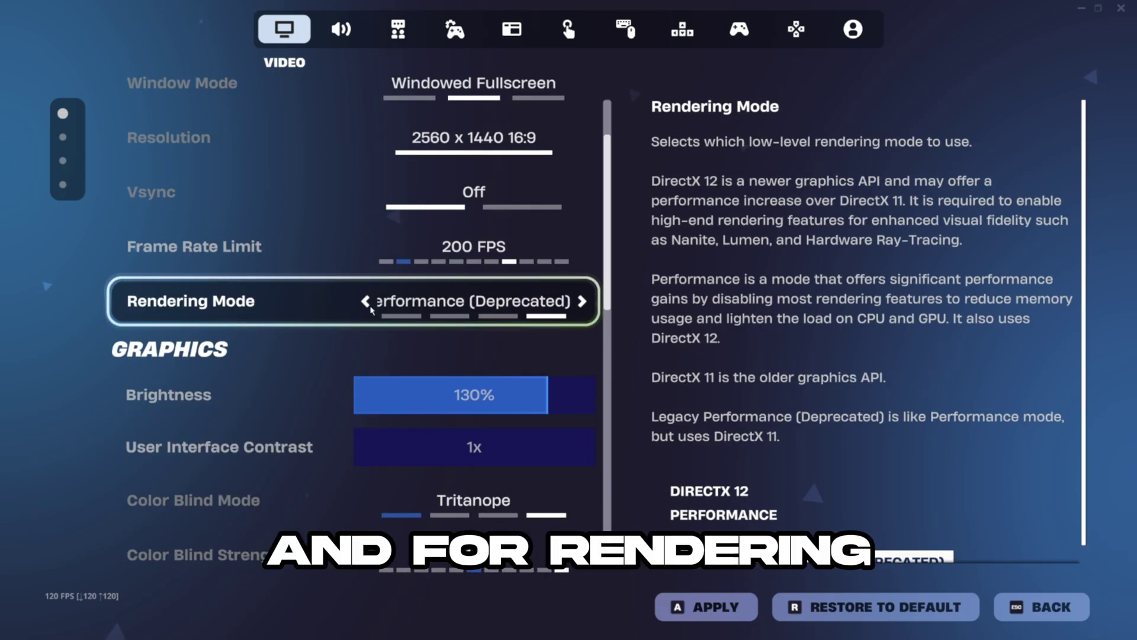
click(365, 301)
click(366, 301)
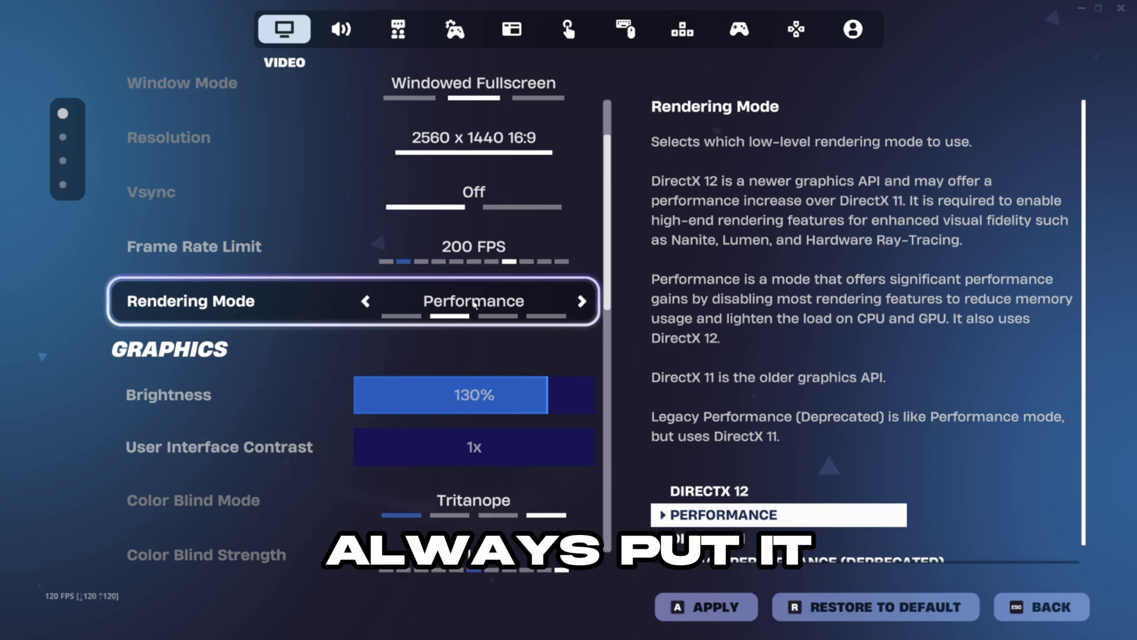
double_click(580, 301)
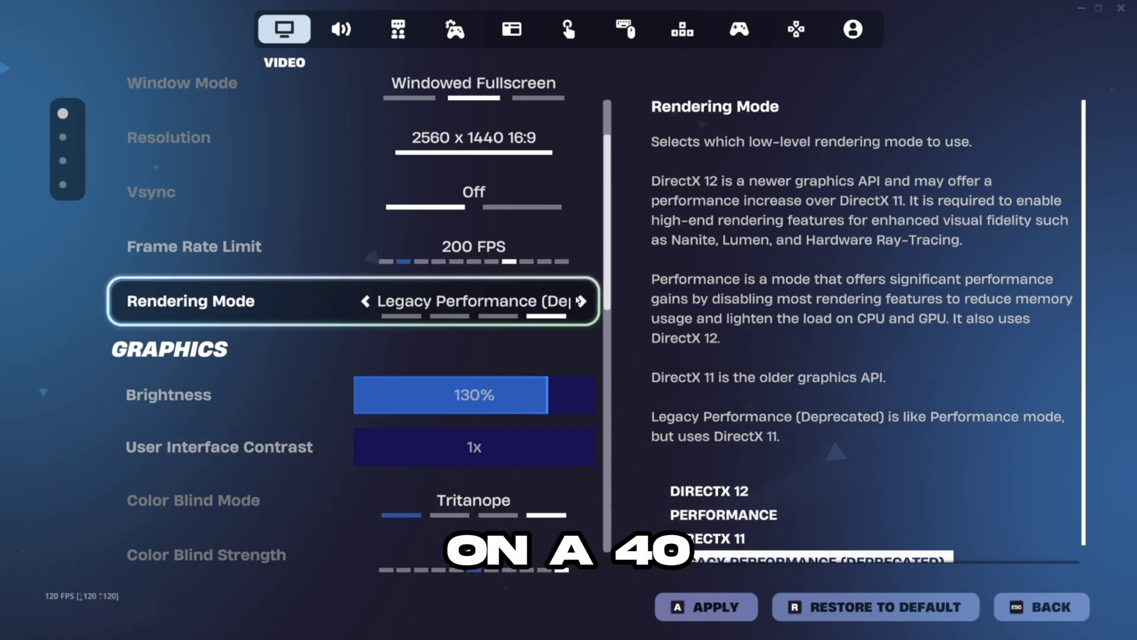
scroll(514, 305, down, 3)
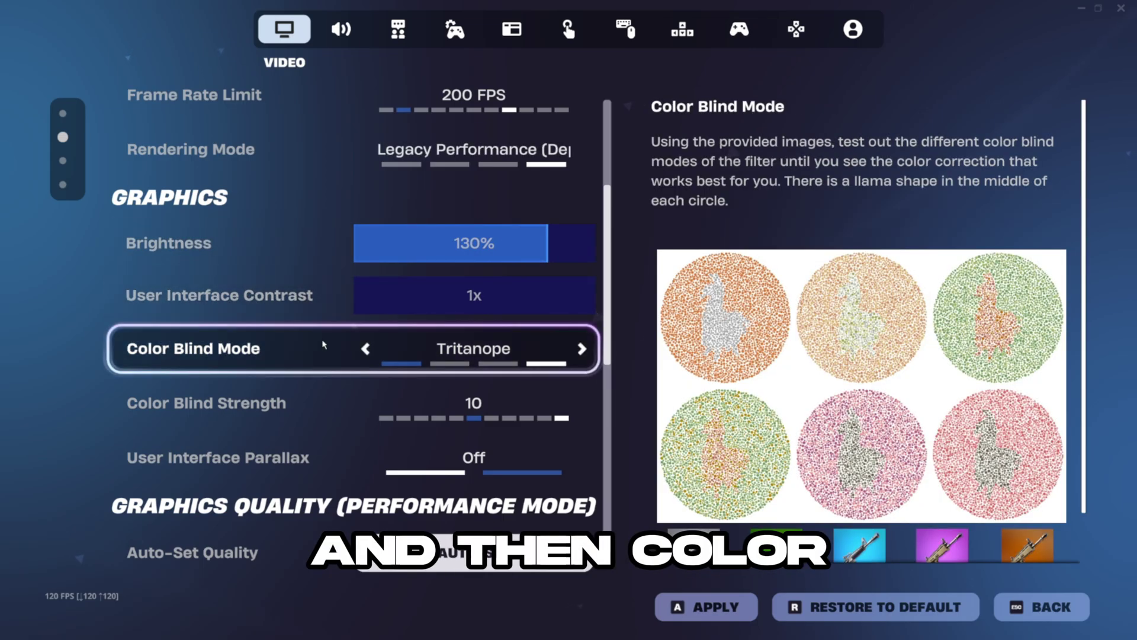
scroll(462, 337, down, 1)
scroll(462, 338, down, 3)
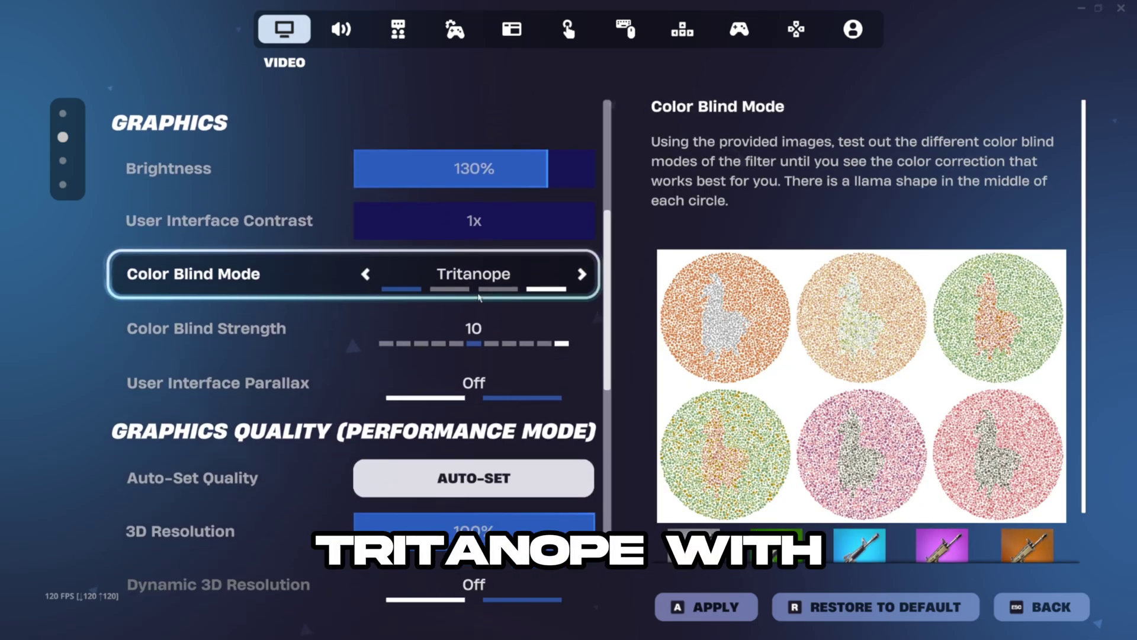
scroll(359, 288, down, 1)
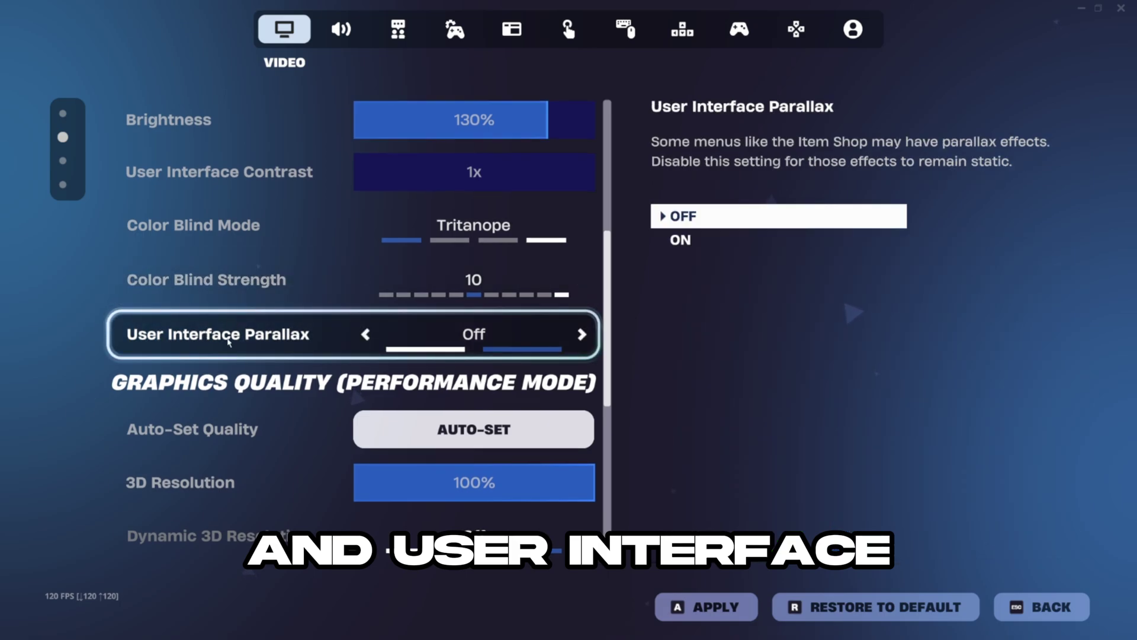
scroll(482, 249, down, 4)
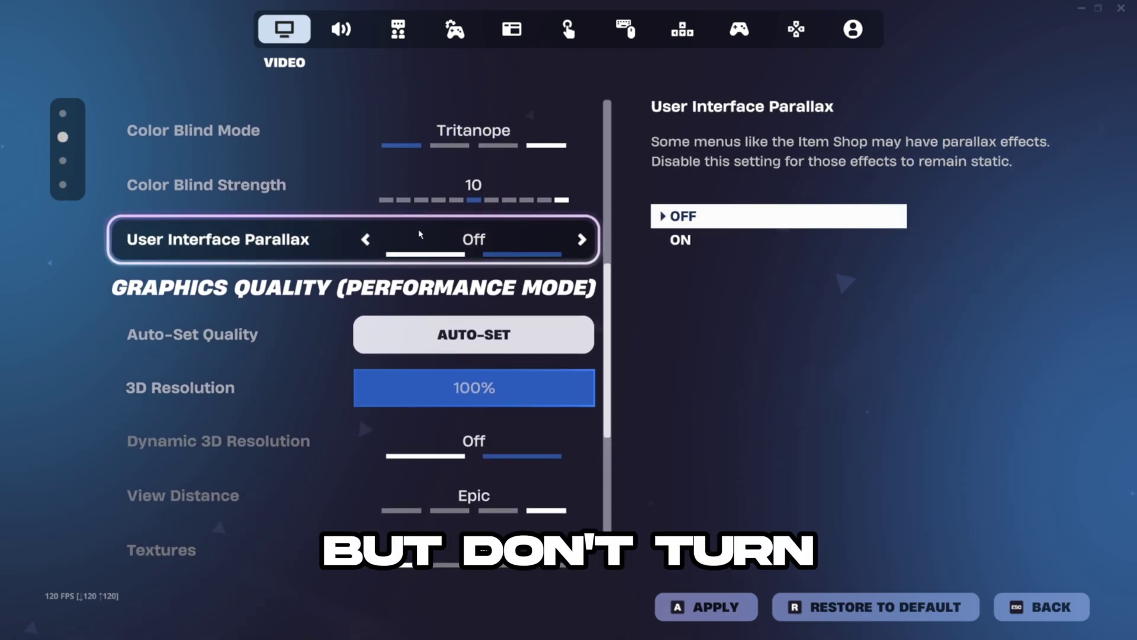
scroll(420, 234, down, 4)
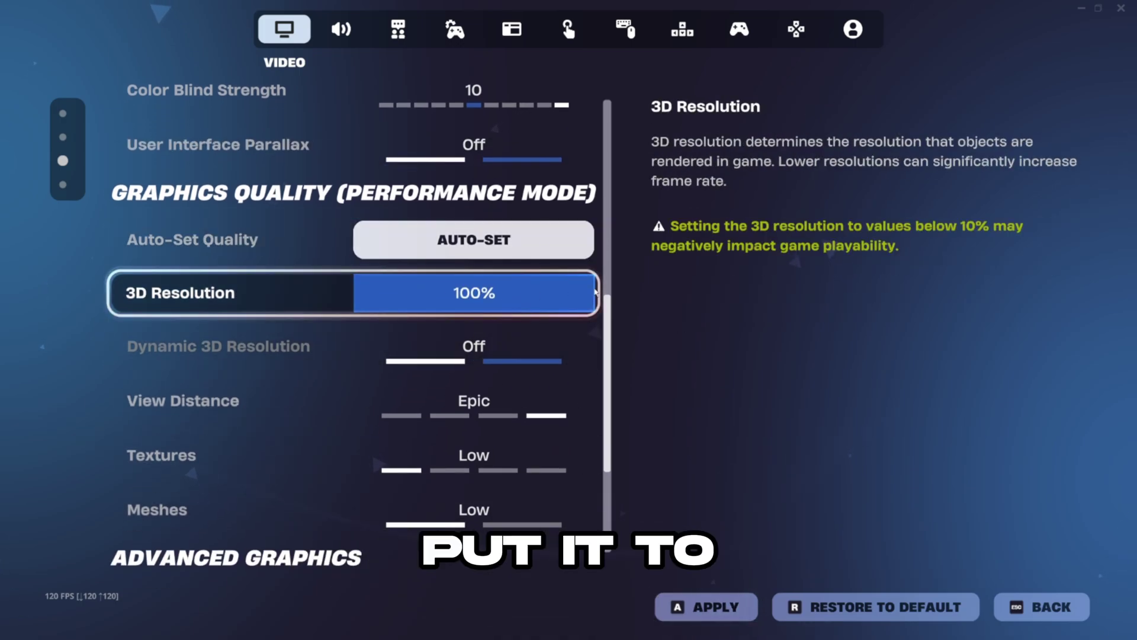
scroll(521, 299, down, 2)
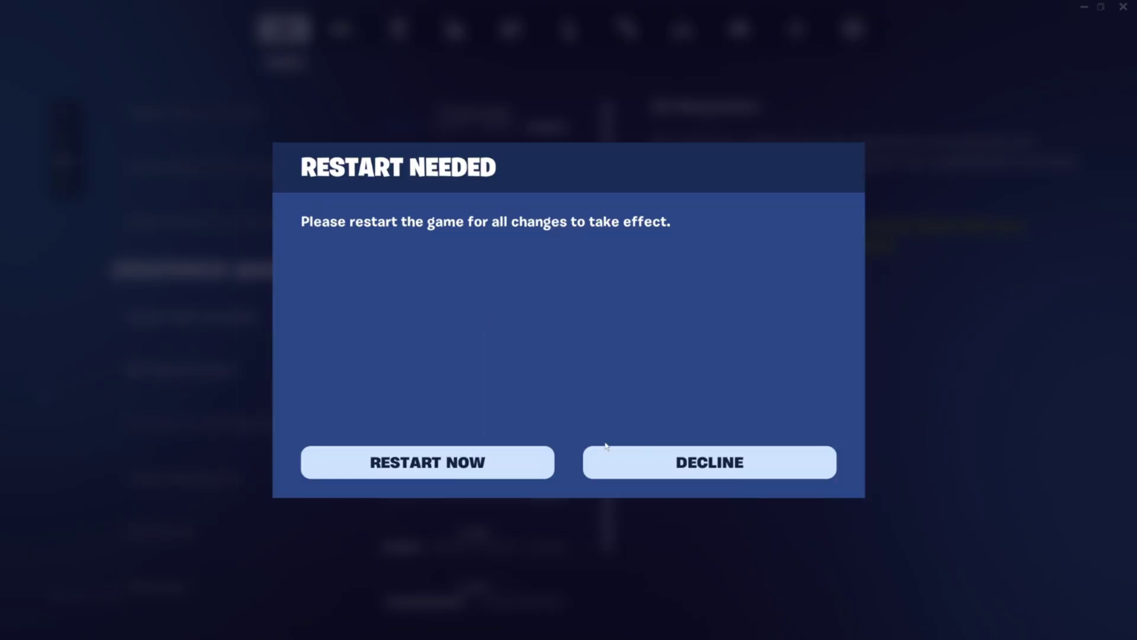
click(605, 447)
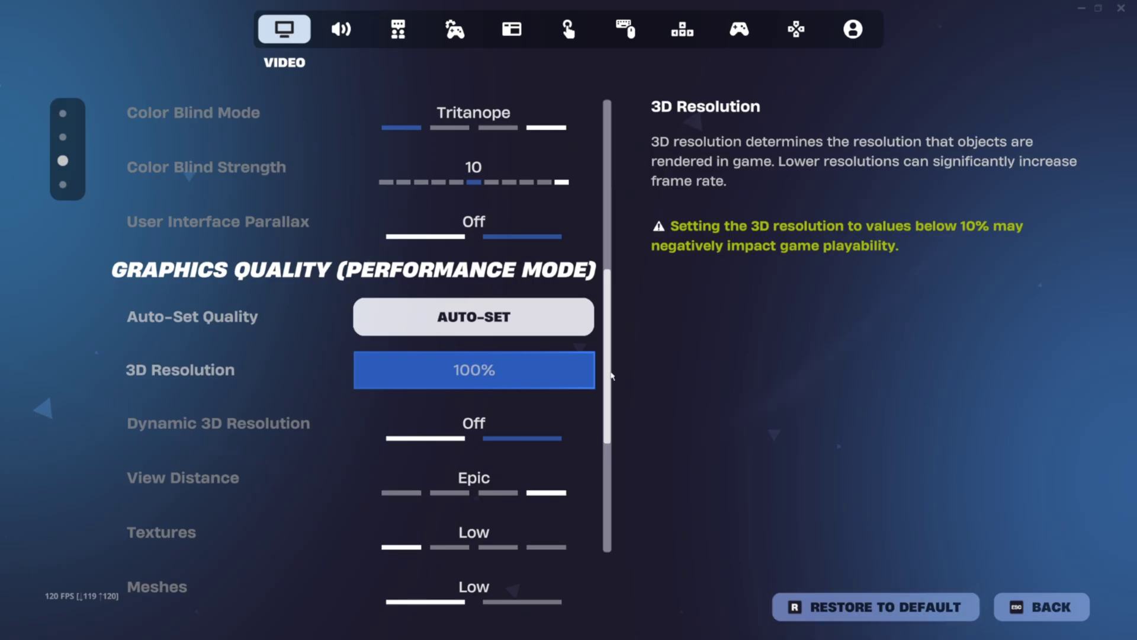
scroll(520, 279, down, 5)
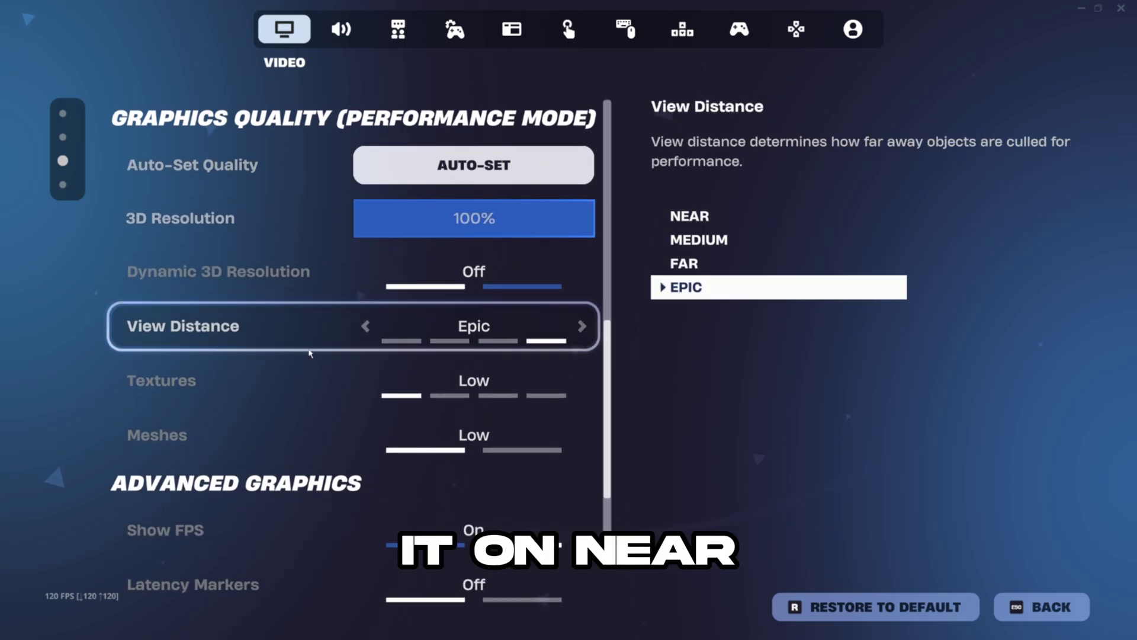
scroll(260, 284, down, 2)
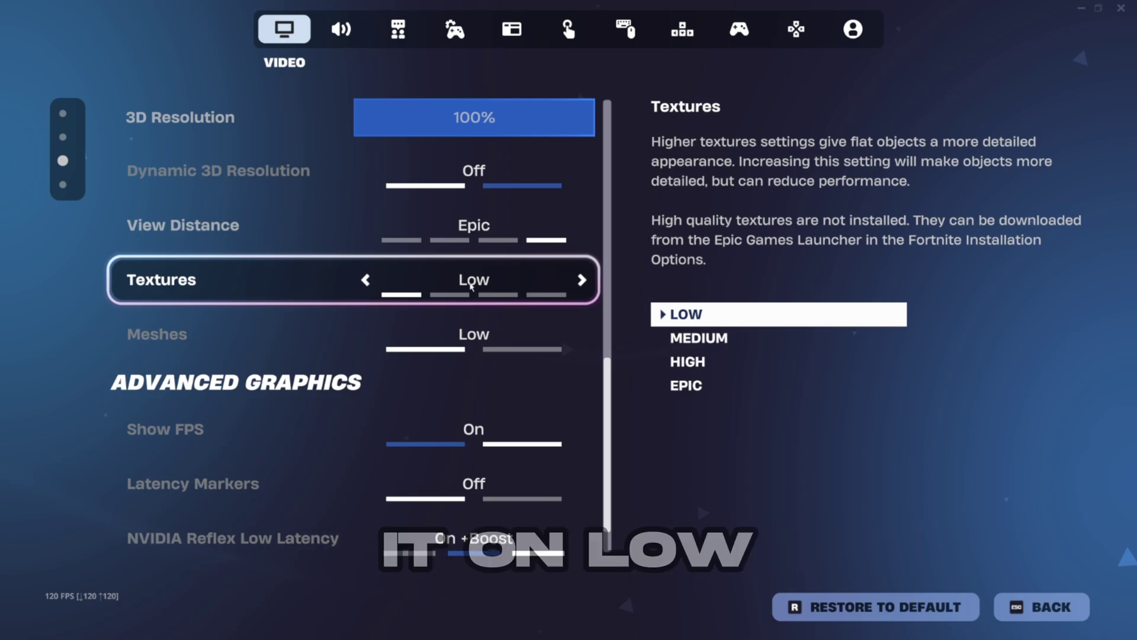
scroll(348, 330, down, 1)
scroll(462, 310, down, 1)
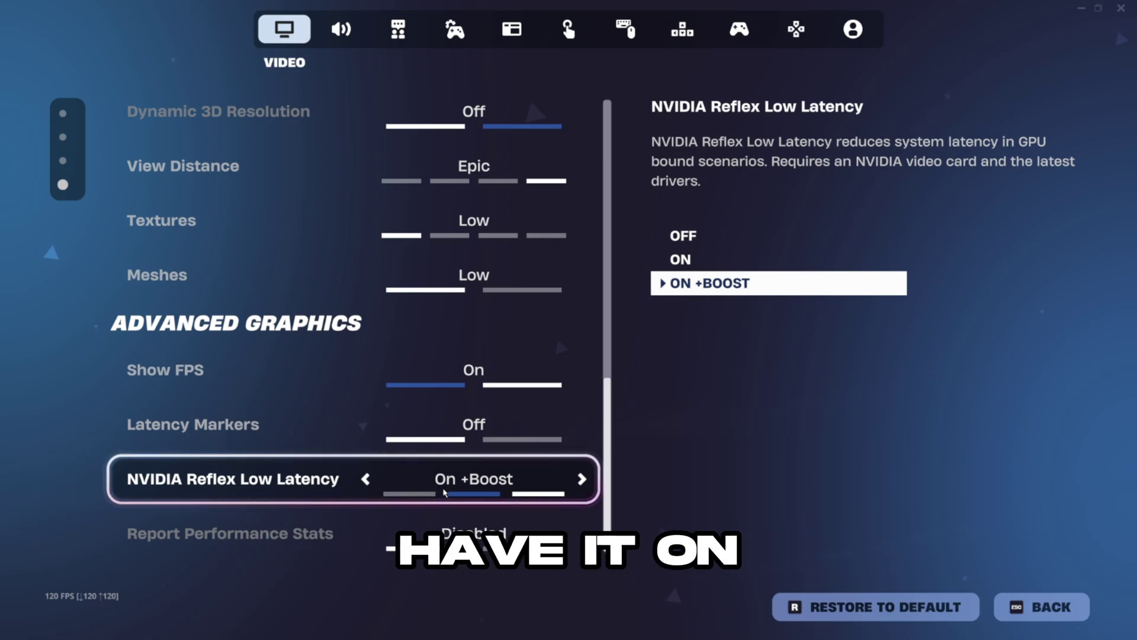
scroll(407, 482, up, 15)
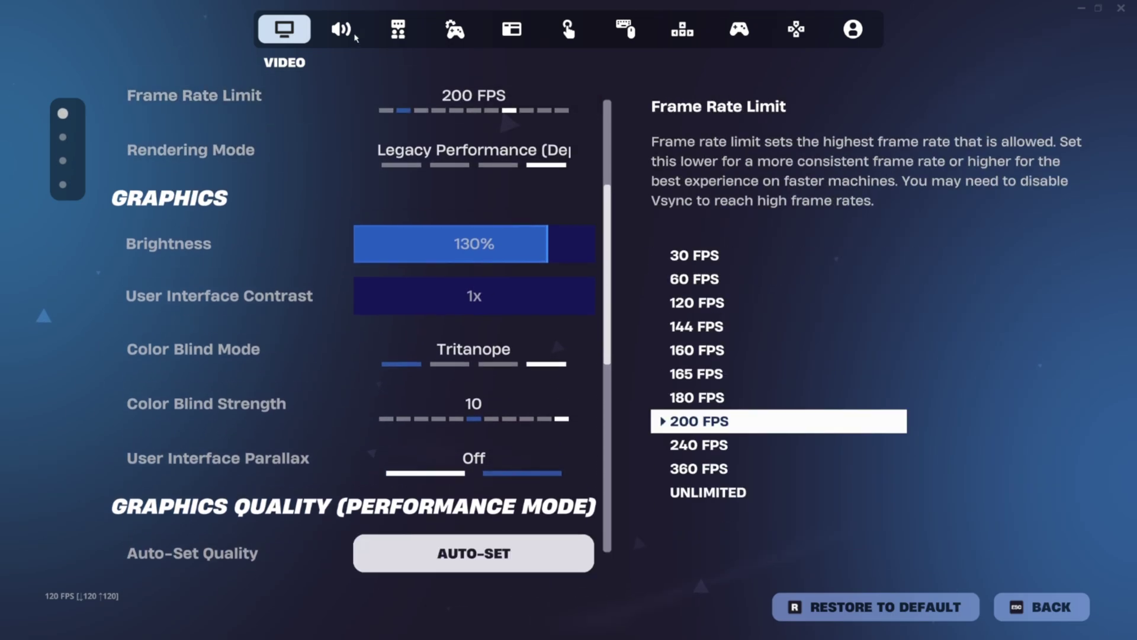
Step: Review the Audio, Subtitles, Communication and Game settings, then switch over to Discord
click(350, 37)
scroll(375, 228, down, 6)
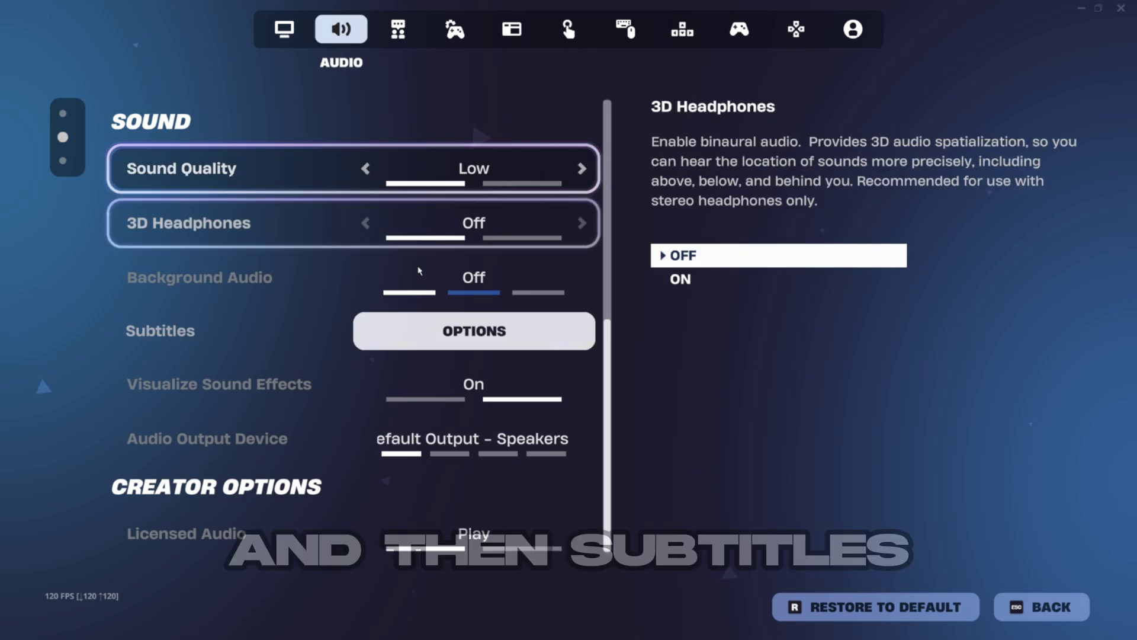
click(417, 330)
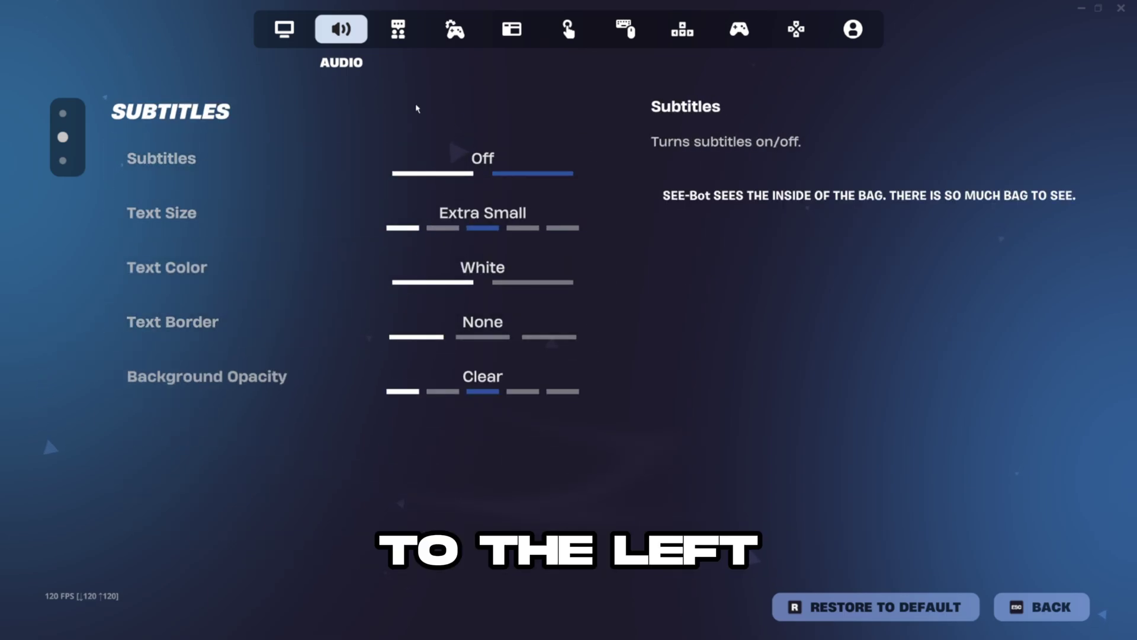
click(398, 28)
click(471, 28)
scroll(415, 177, down, 10)
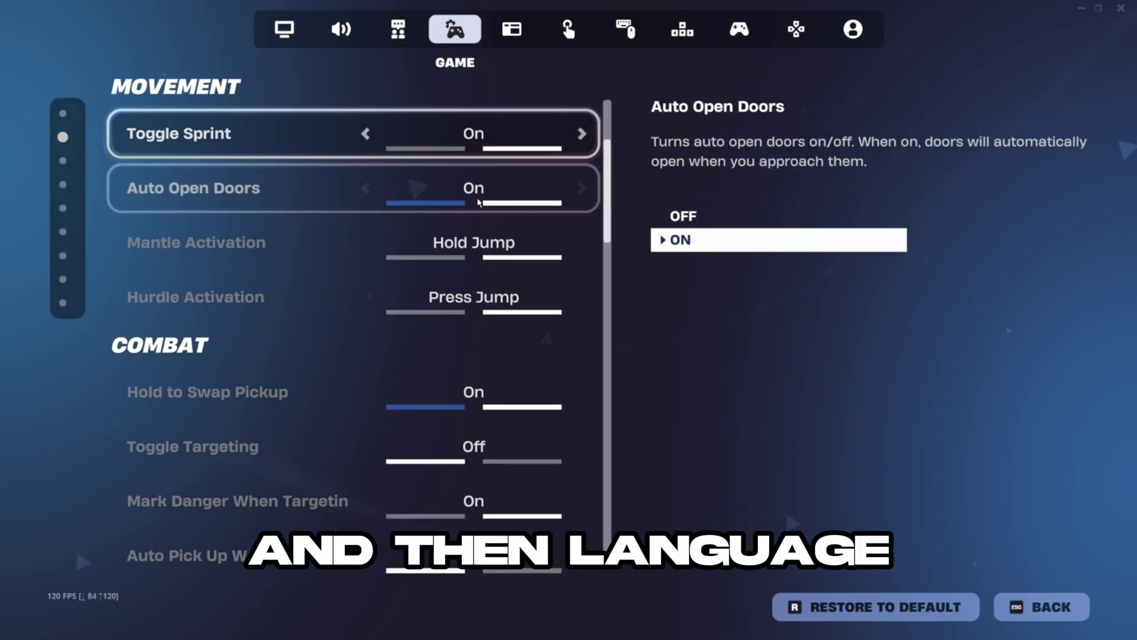
scroll(614, 298, down, 15)
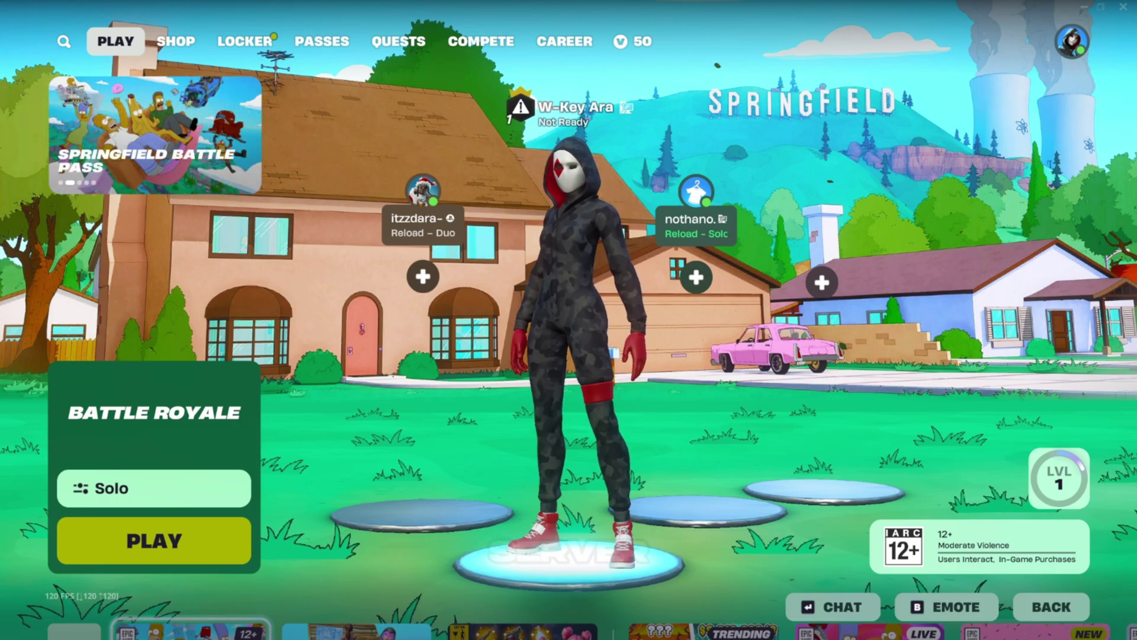
key(alt+Tab)
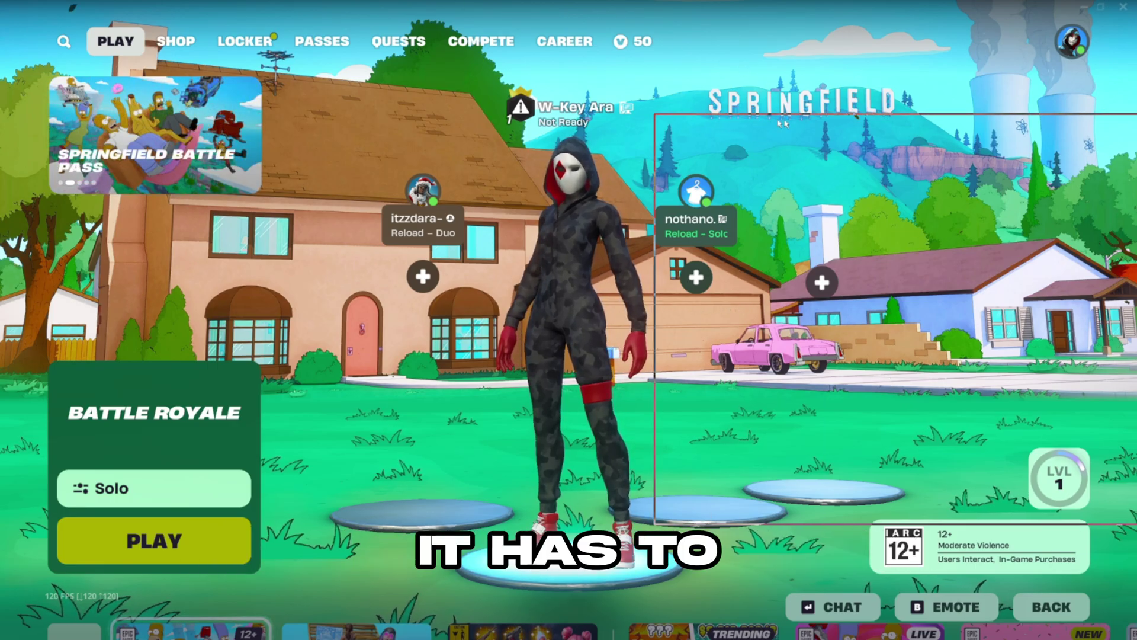
Step: Maximize Discord and follow the gofile download link posted in #twking-panel
double_click(373, 105)
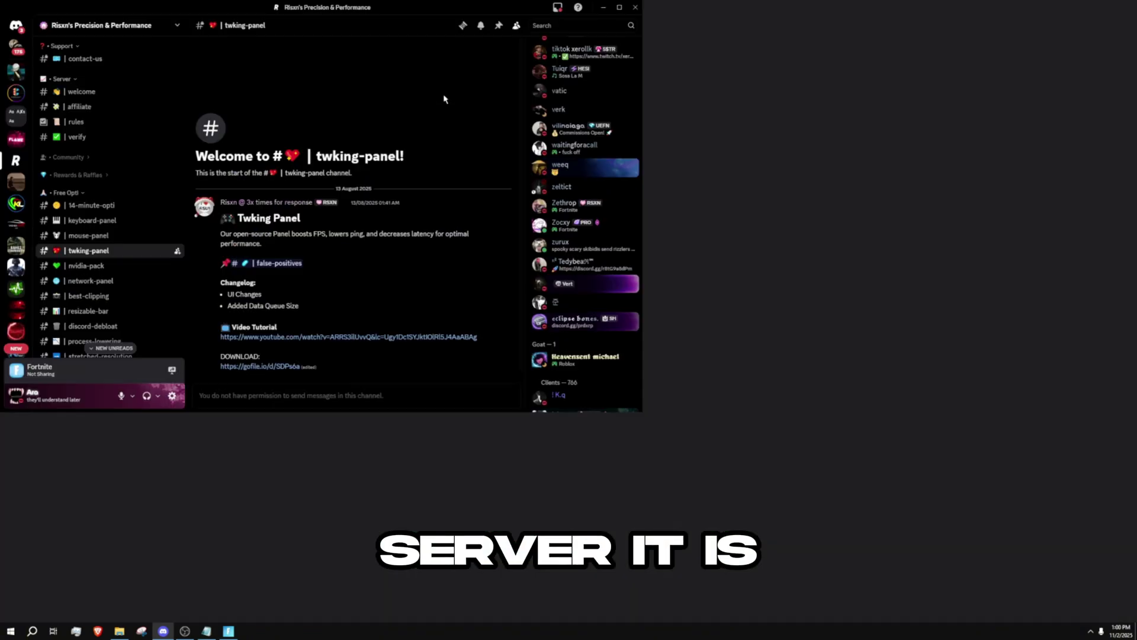
scroll(60, 320, down, 3)
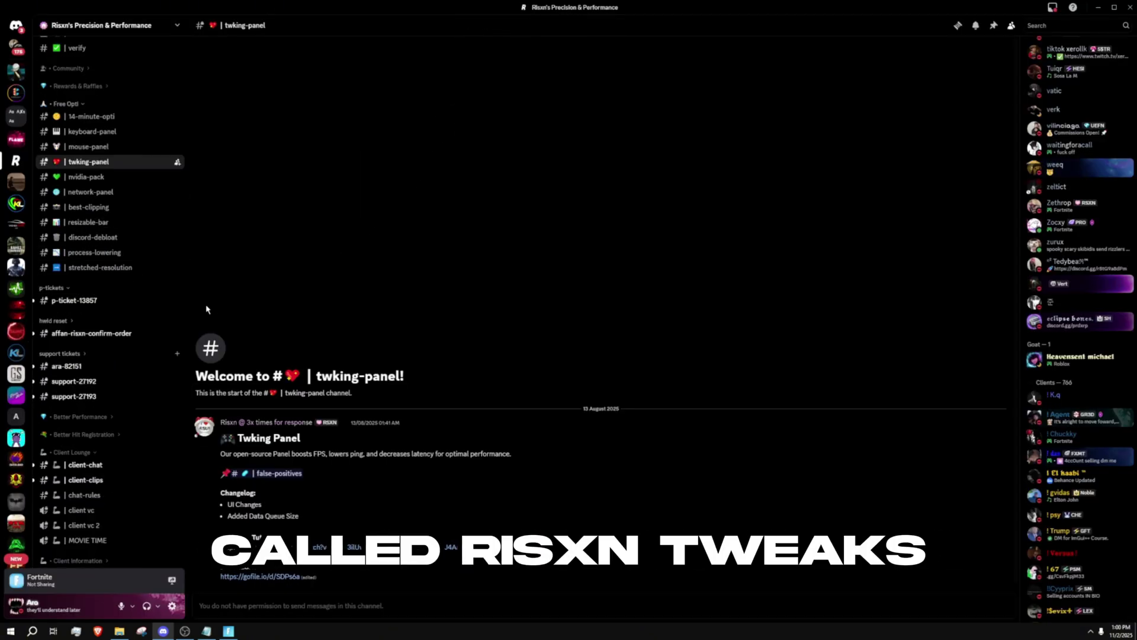
scroll(111, 285, up, 5)
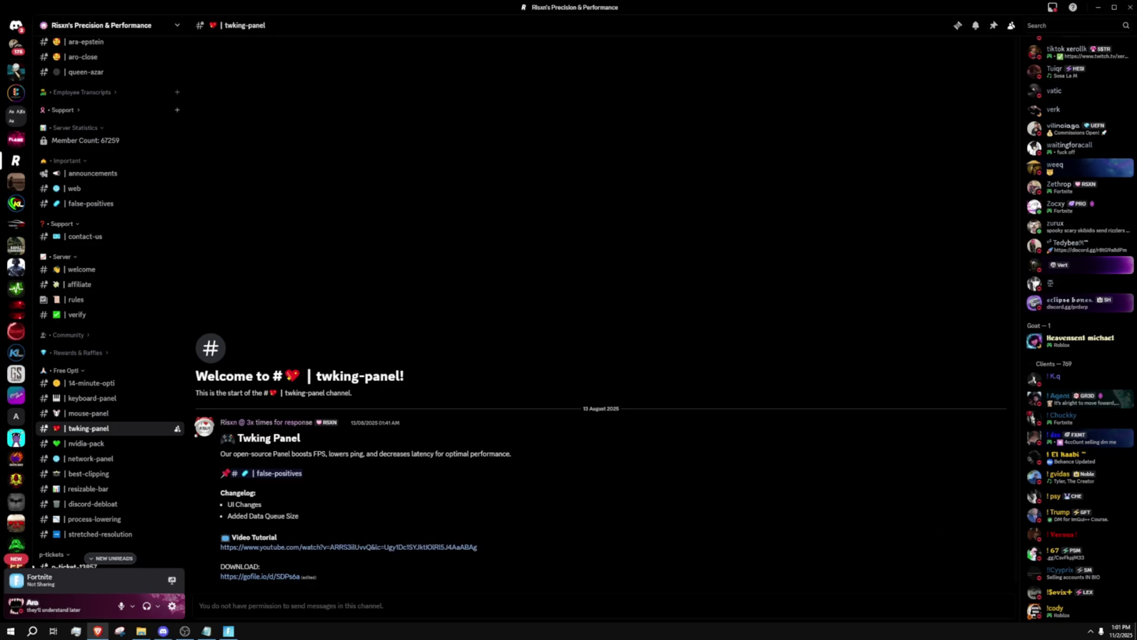
click(260, 576)
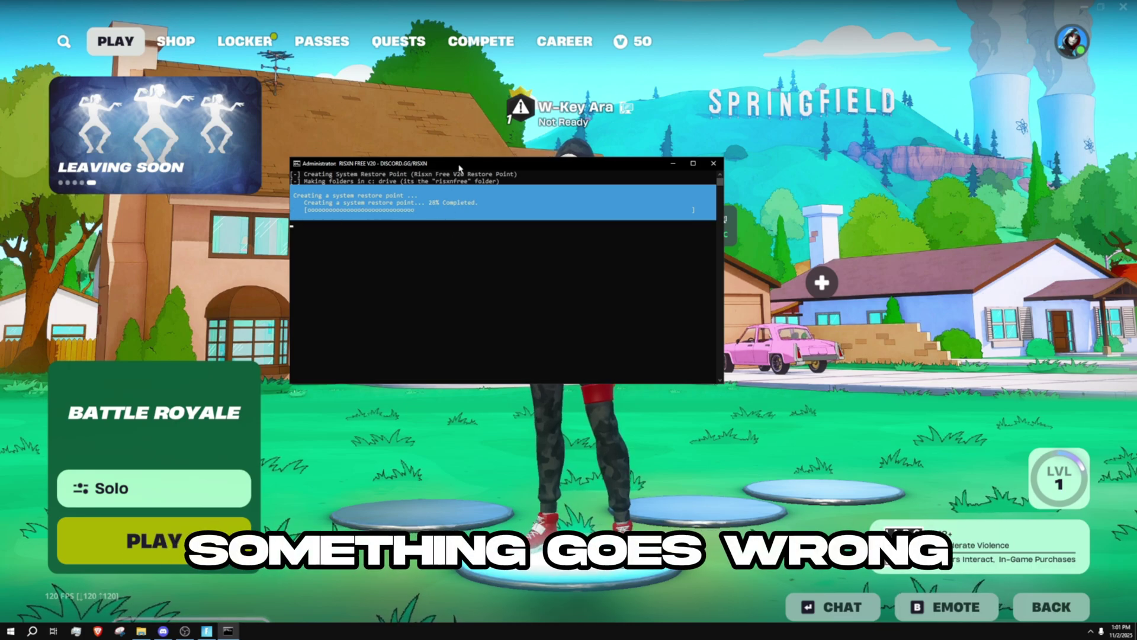
Step: Move the Risxn Free console over the lobby while the restore point is created
drag(450, 163, 474, 210)
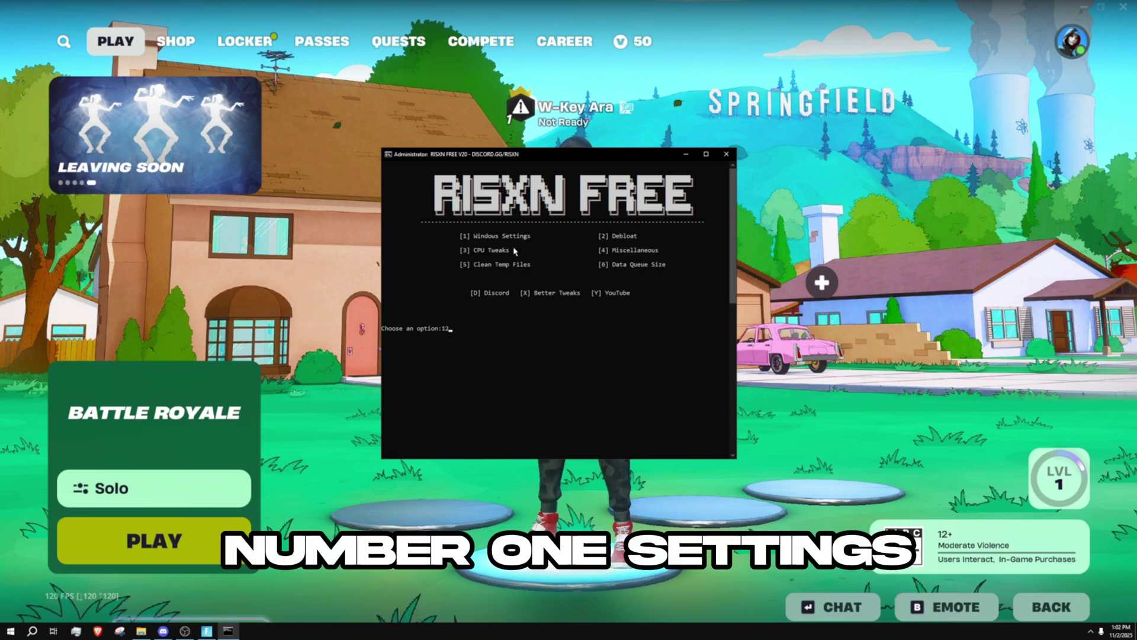
Step: Run Risxn Free's Windows Settings optimization and import the Risxn Power Plan
key(Return)
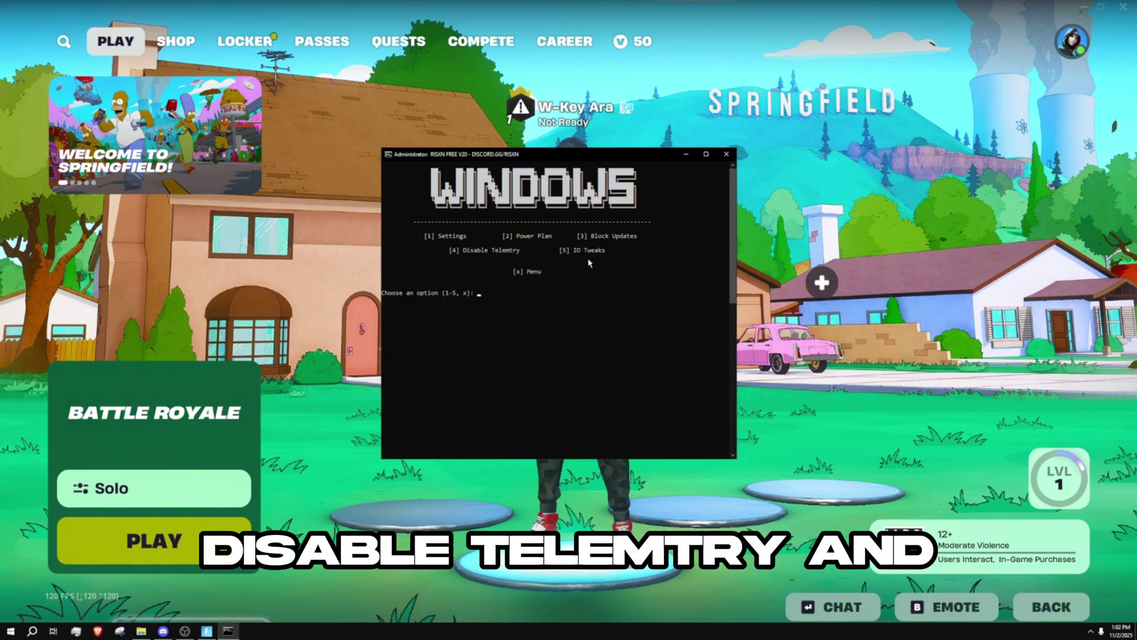
text(1)
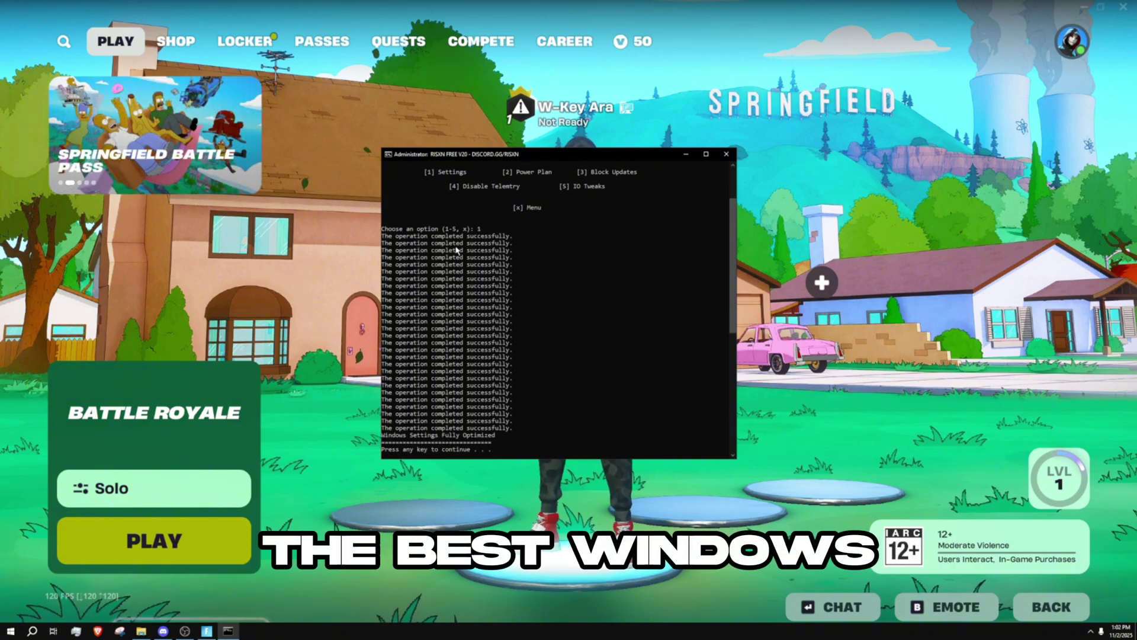
key(Return)
key(Return)
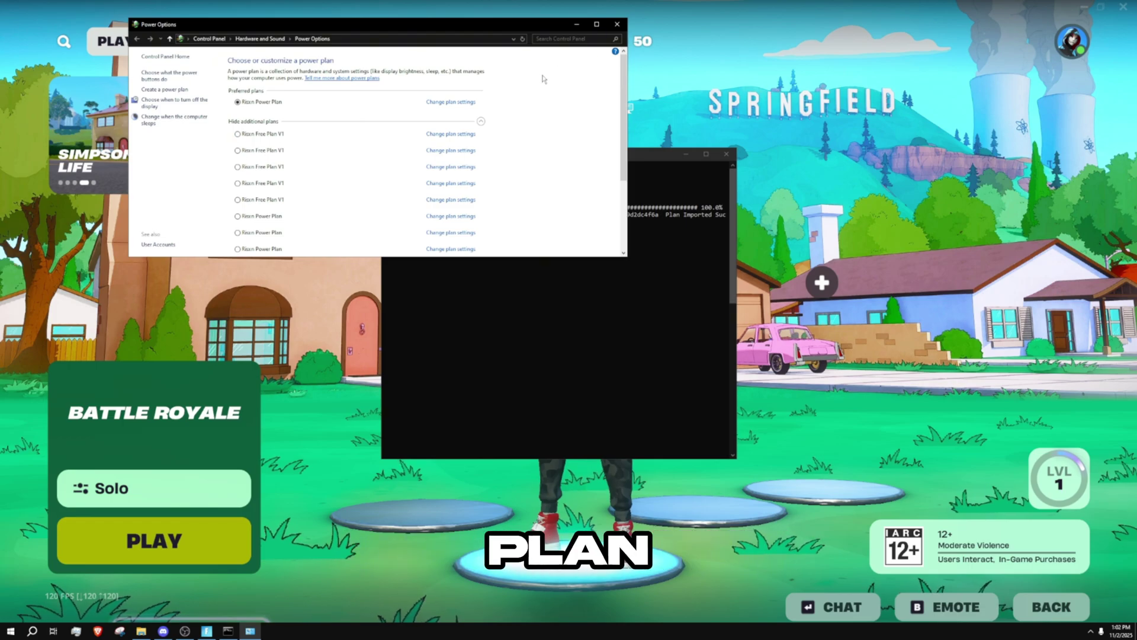
click(615, 24)
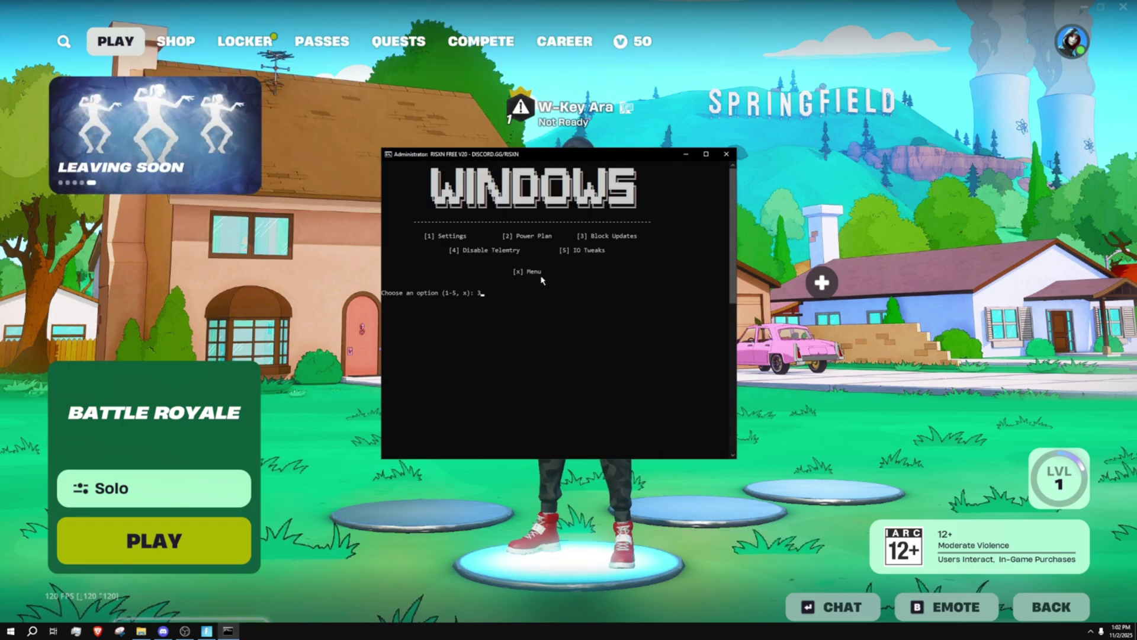
Step: Block Windows updates with option 3, applying the Update Blocker's disabled state
text(3)
key(Return)
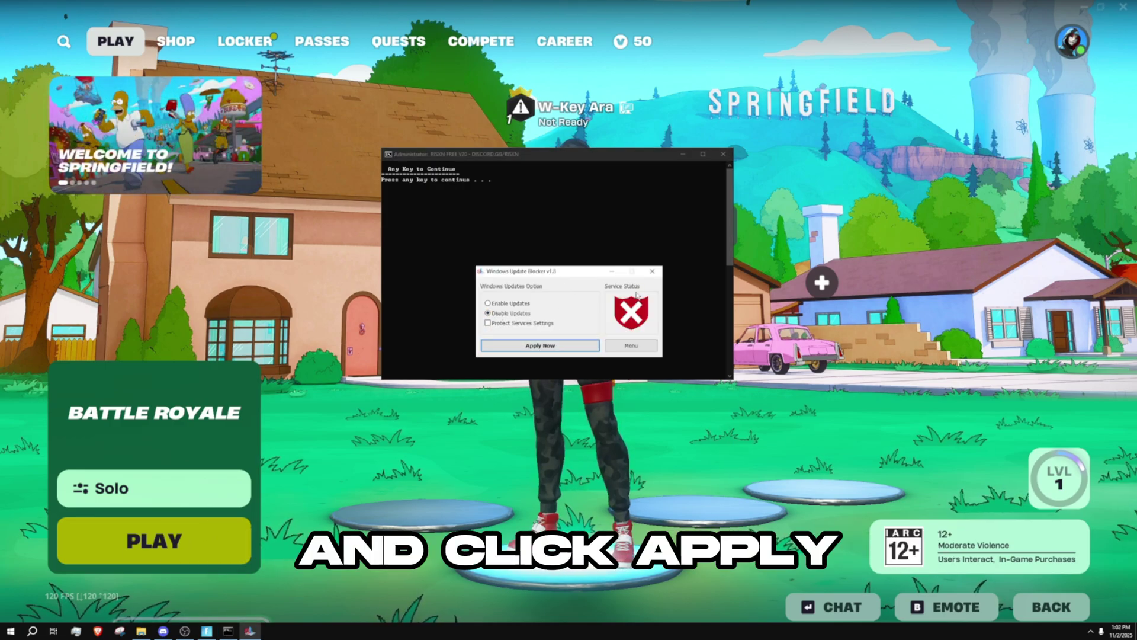
click(652, 271)
key(Return)
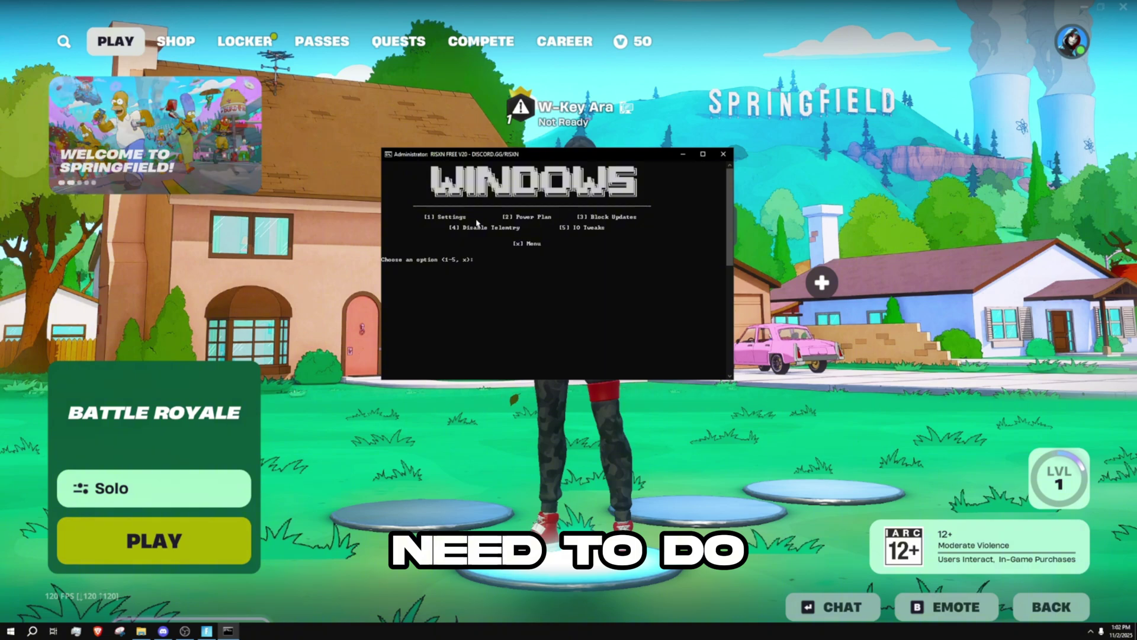
Step: Disable telemetry with option 4, apply the IO tweaks with option 5, then choose Debloat
text(4)
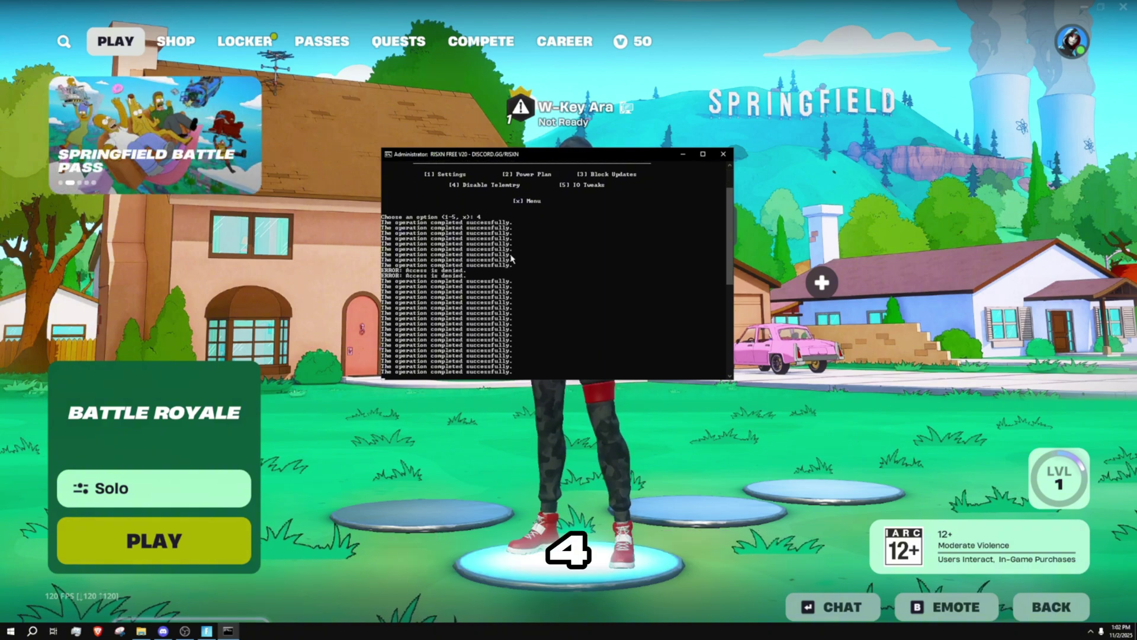
key(Return)
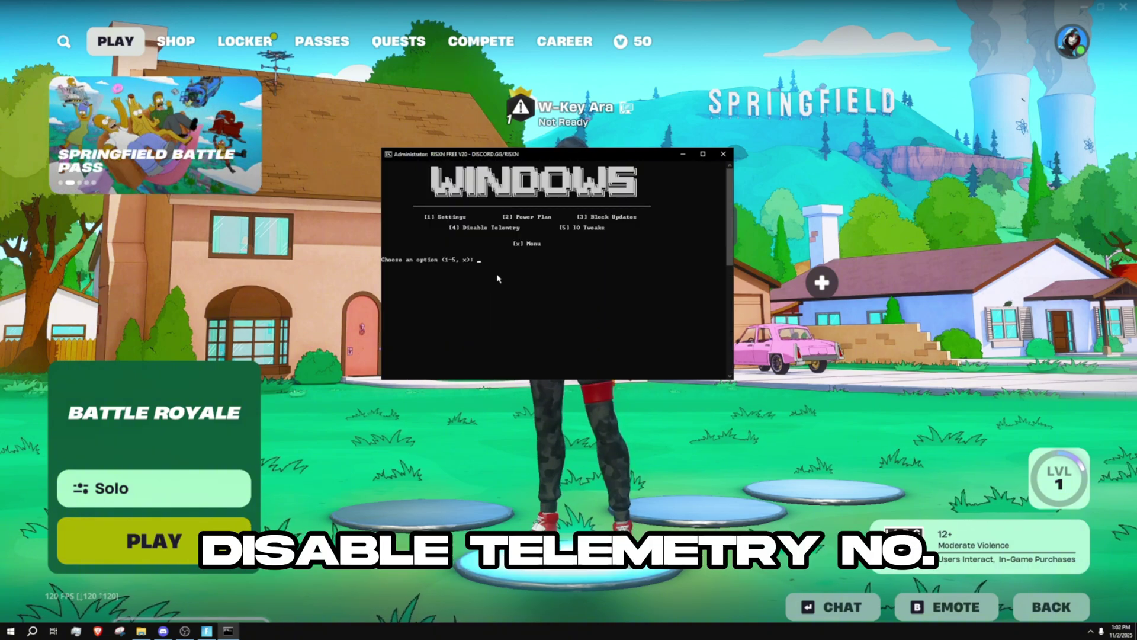
text(5)
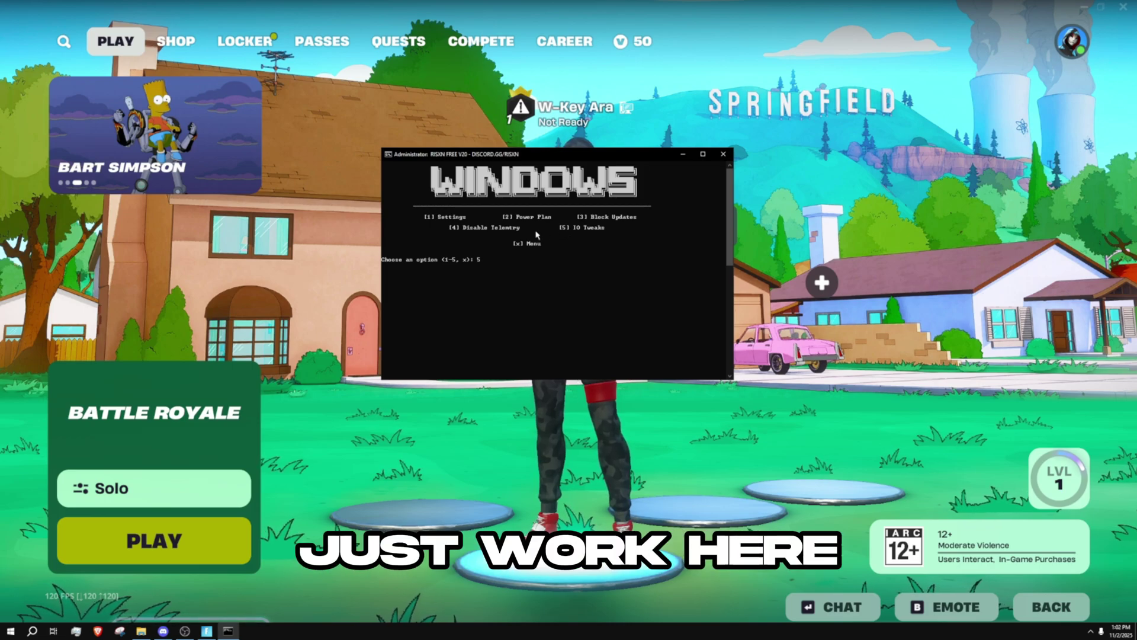
key(Return)
key(Return)
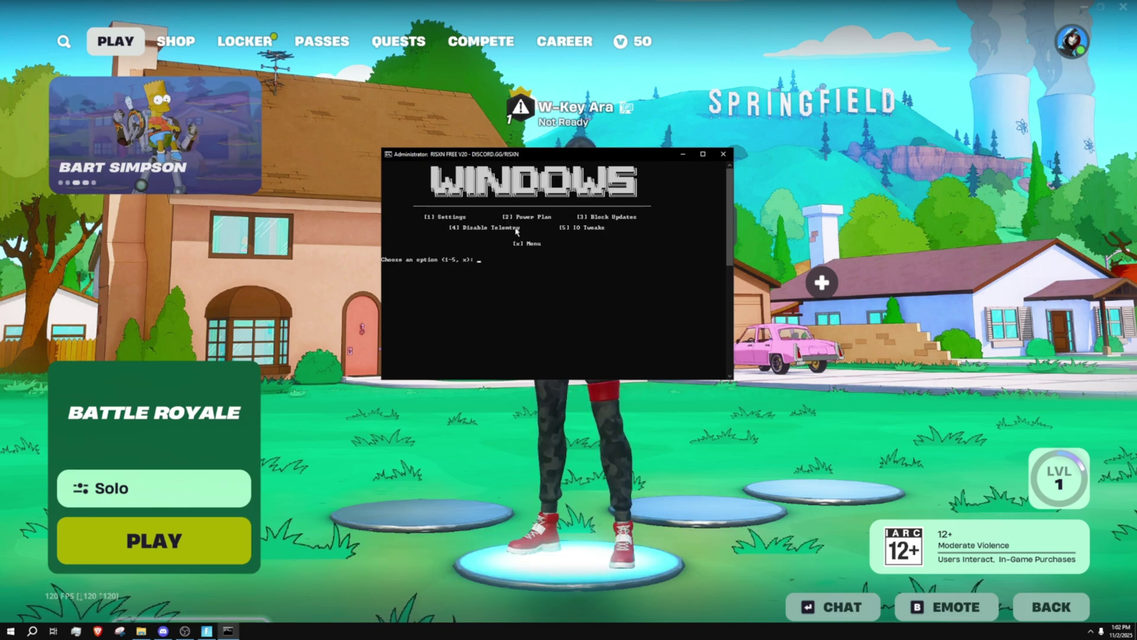
text(x)
key(Return)
text(2)
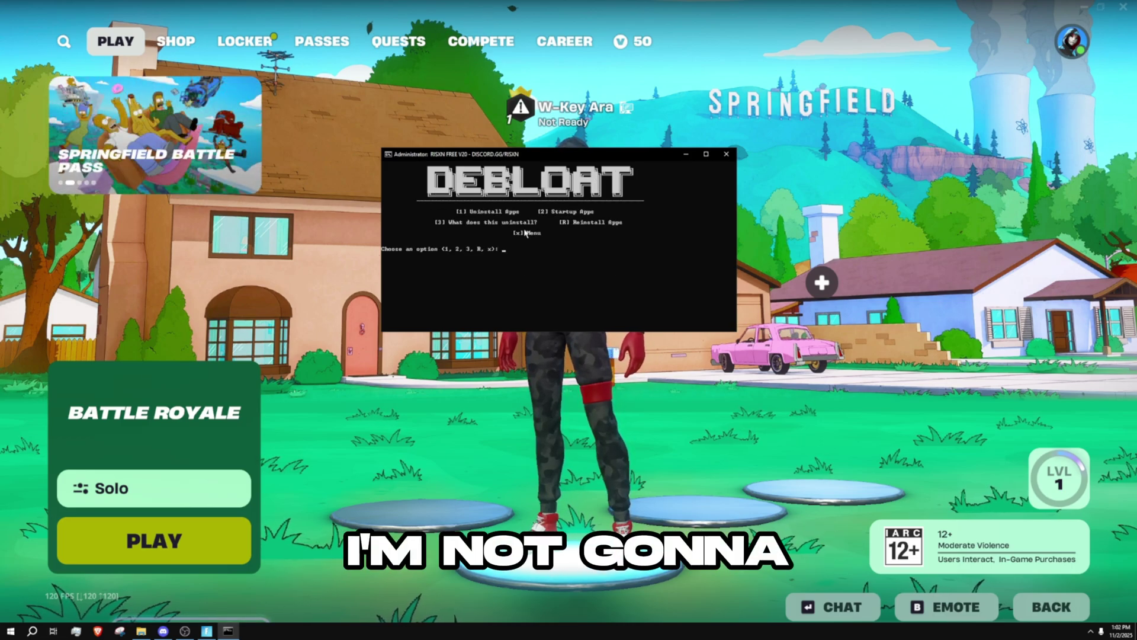
Step: Run Debloat option 2 to bring up Task Manager's Startup apps list
text(2)
key(Return)
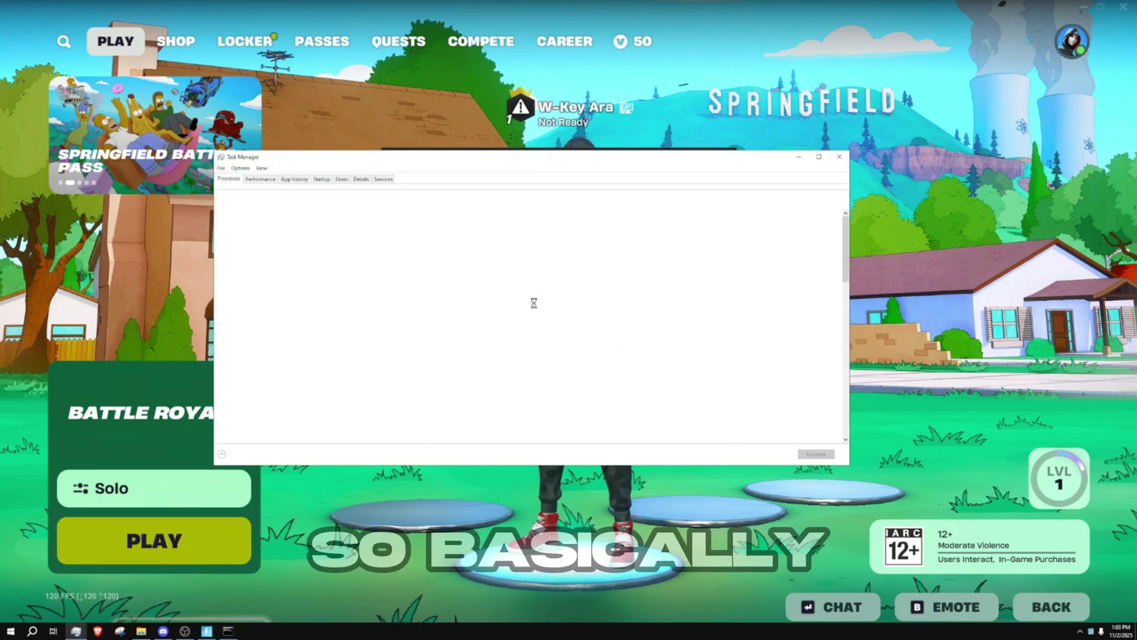
drag(488, 157, 504, 228)
click(339, 245)
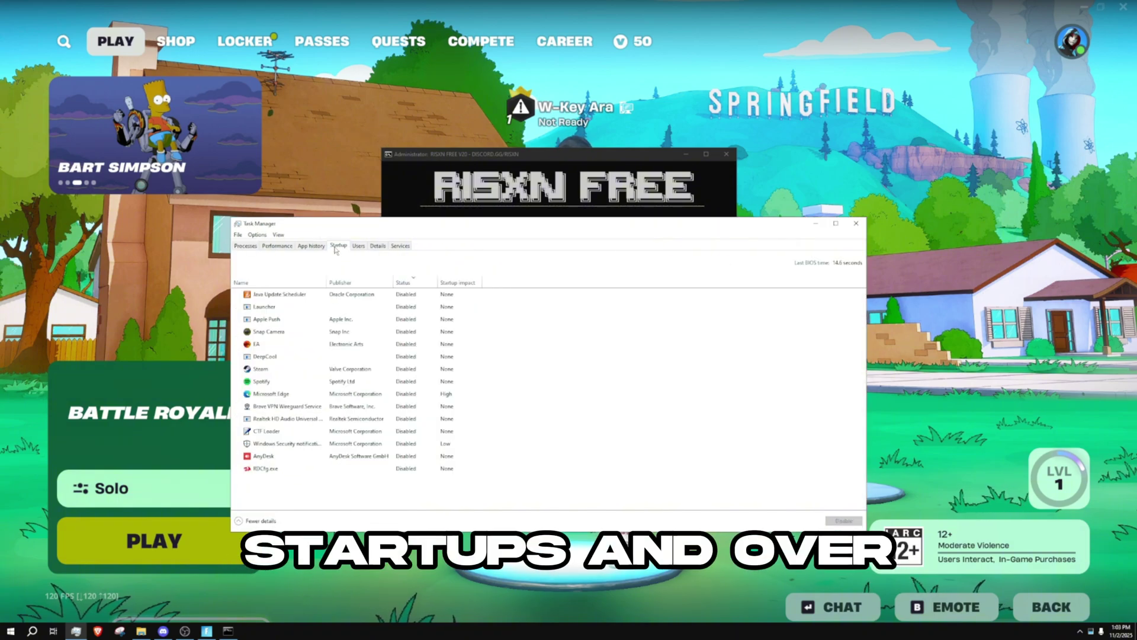
Step: Disable Java Update Scheduler at startup and close Task Manager
click(407, 294)
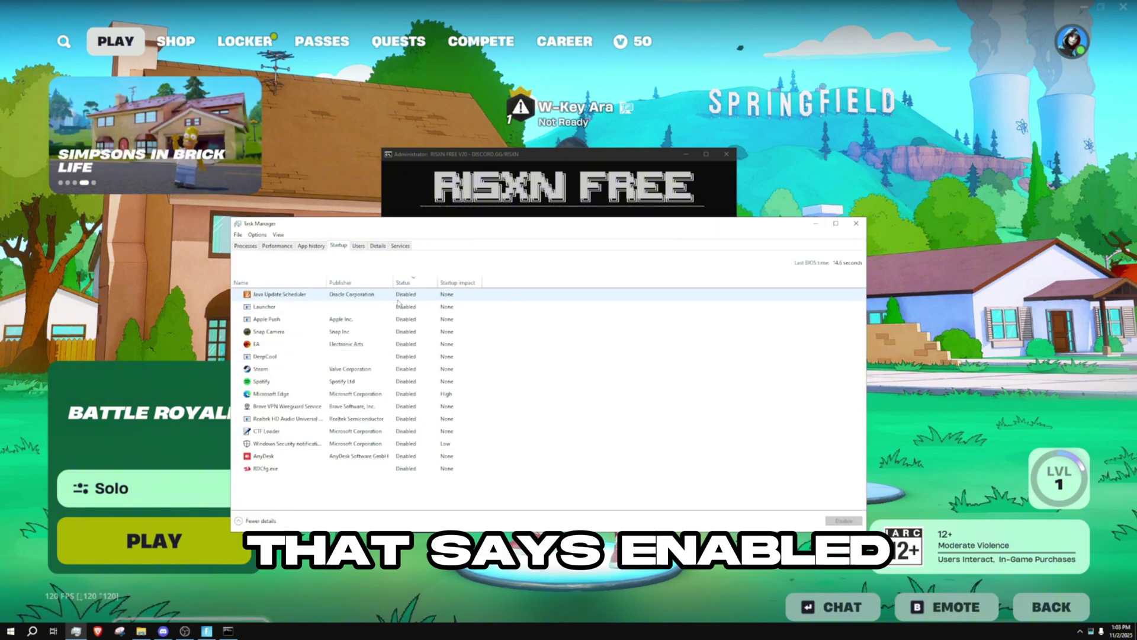
right_click(406, 294)
key(Escape)
right_click(395, 295)
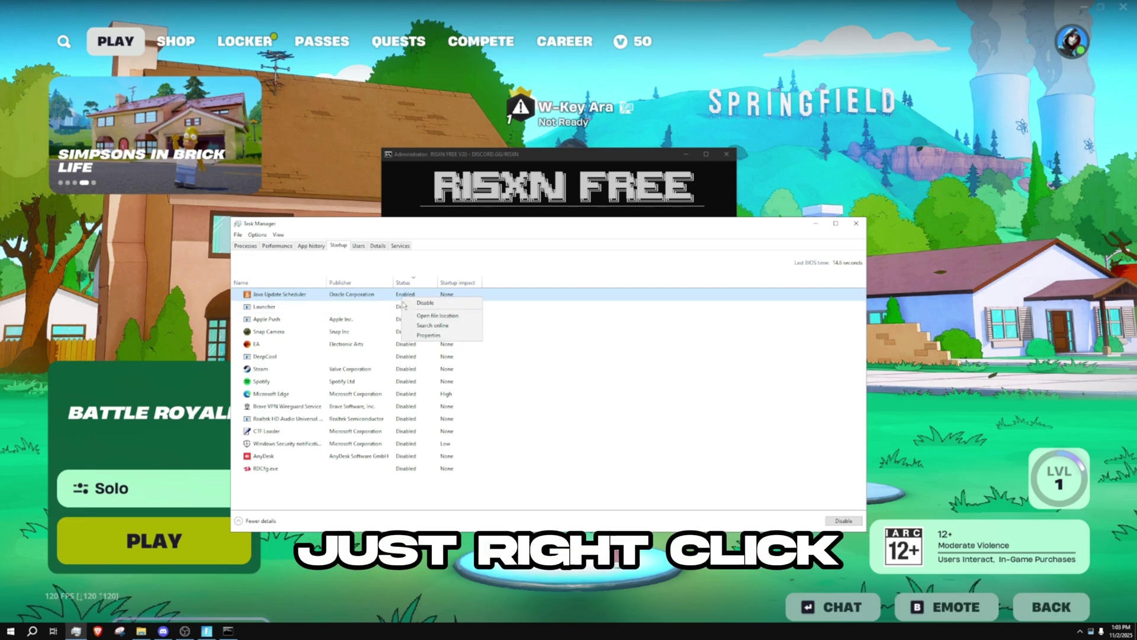
click(410, 301)
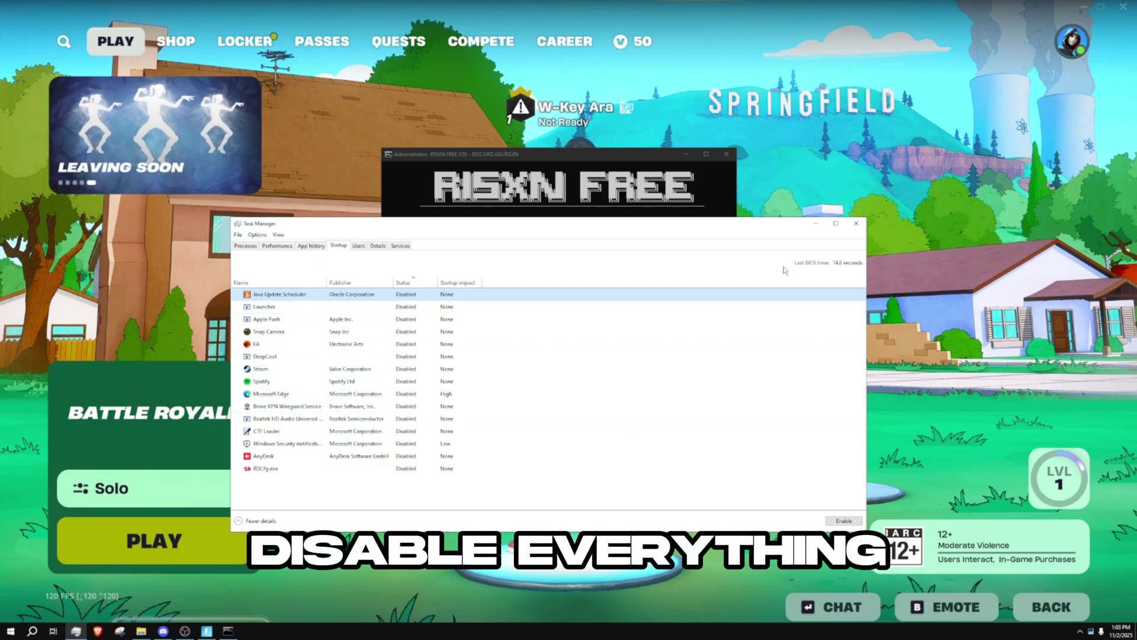
click(856, 223)
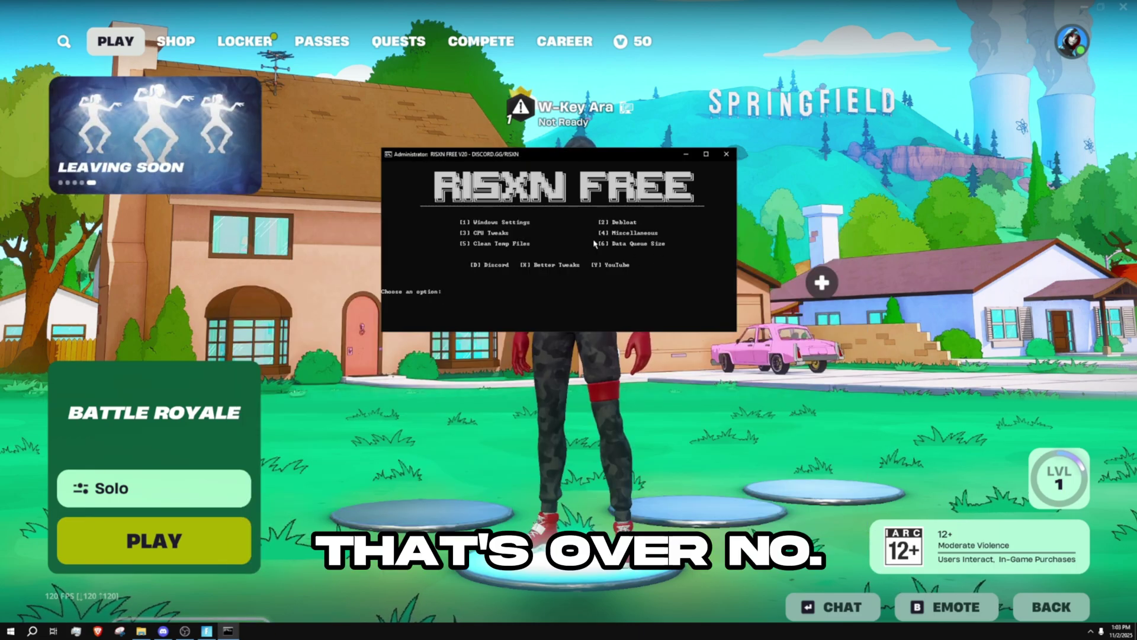
Step: Apply the CPU tweaks and run the Menu Kill Time tweak (option 4 > 1)
key(Return)
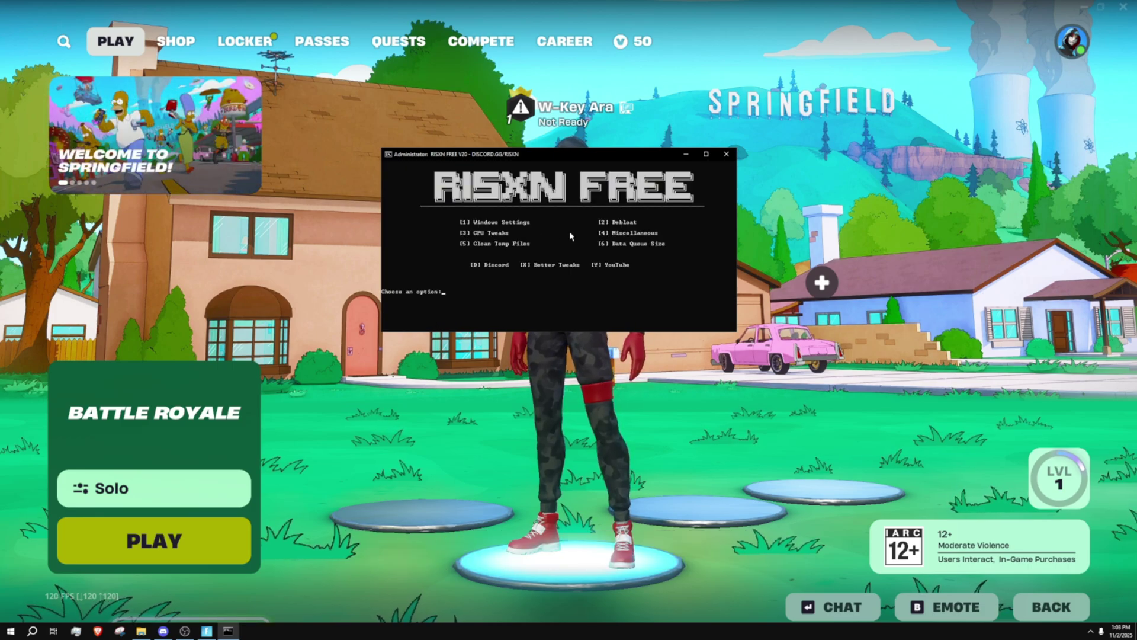
text(4)
key(Return)
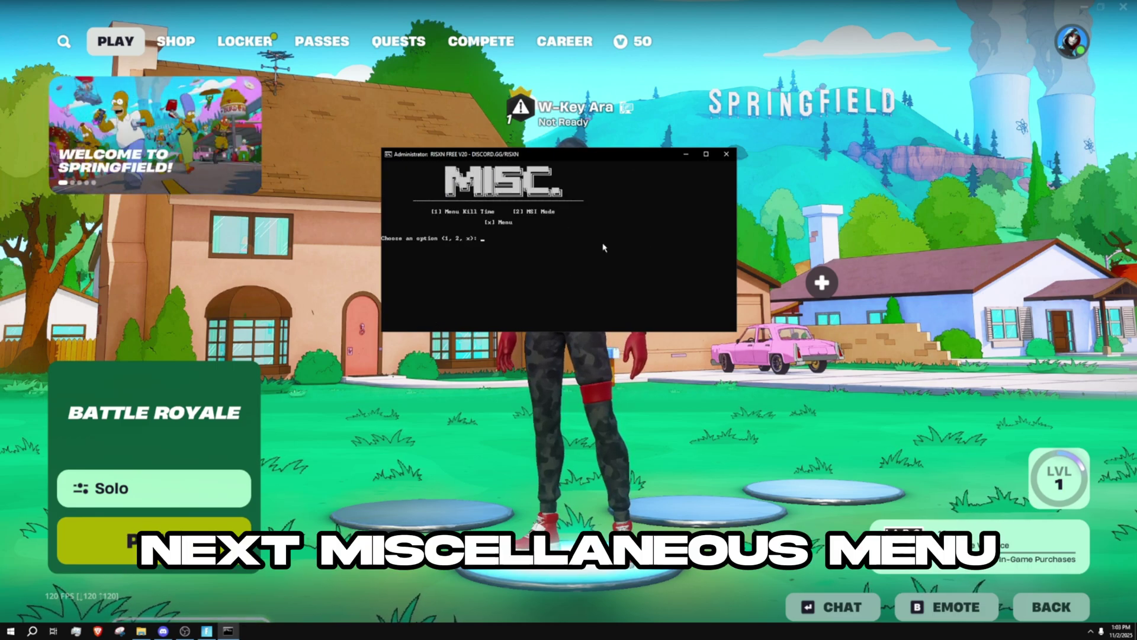
text(1)
key(Return)
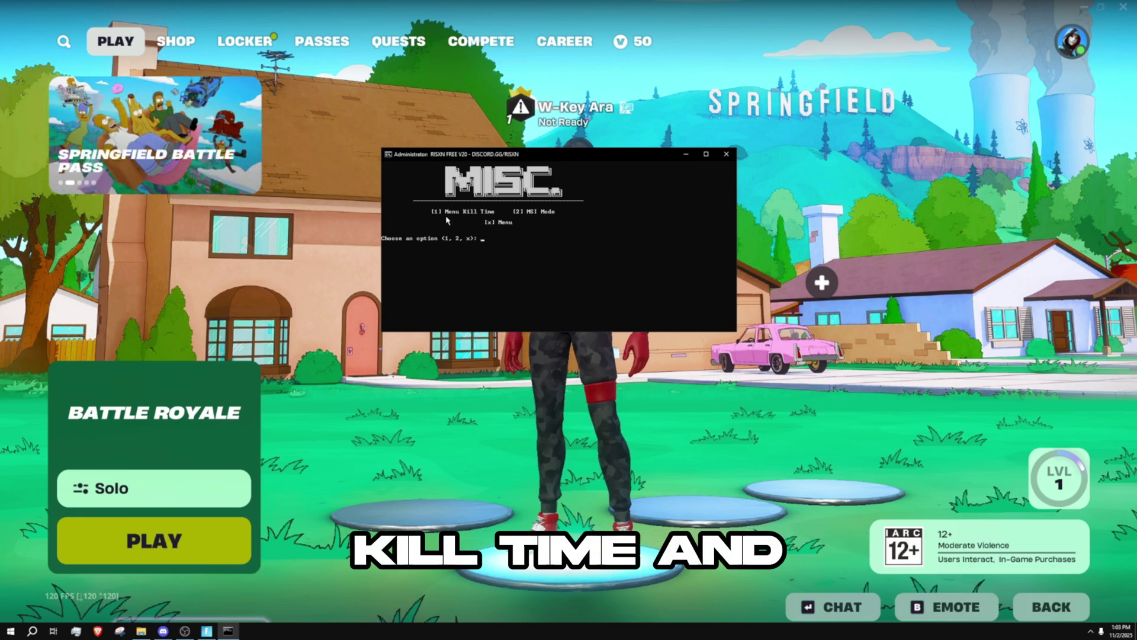
Step: In the MSI mode utility, set the NVIDIA GeForce RTX 3060 interrupt priority to High and apply
text(2)
key(Return)
click(639, 347)
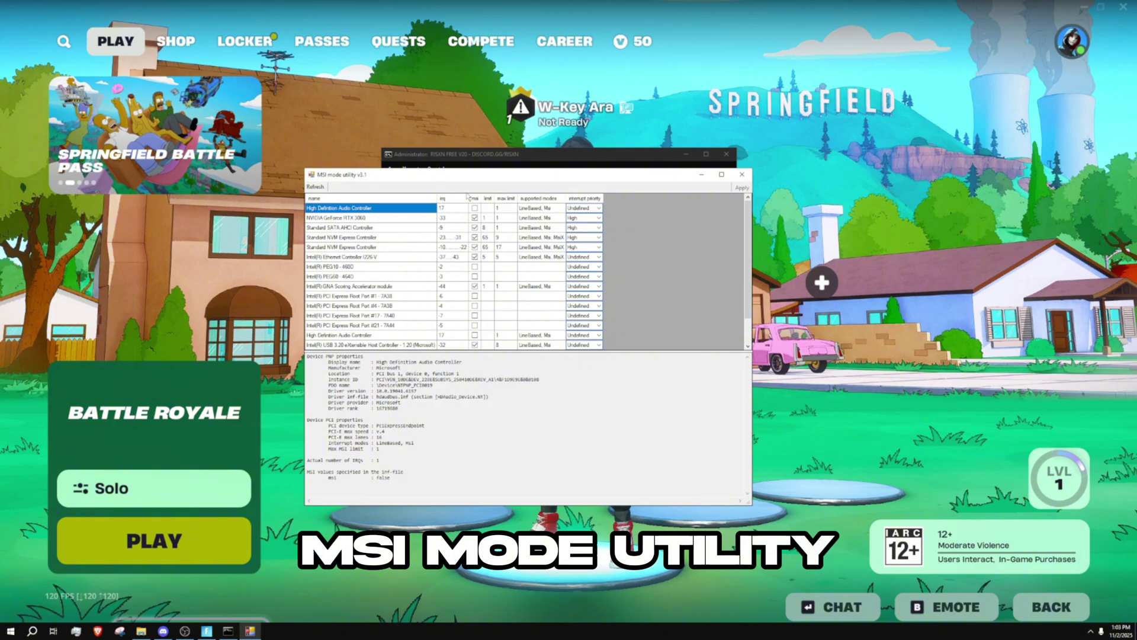
click(330, 218)
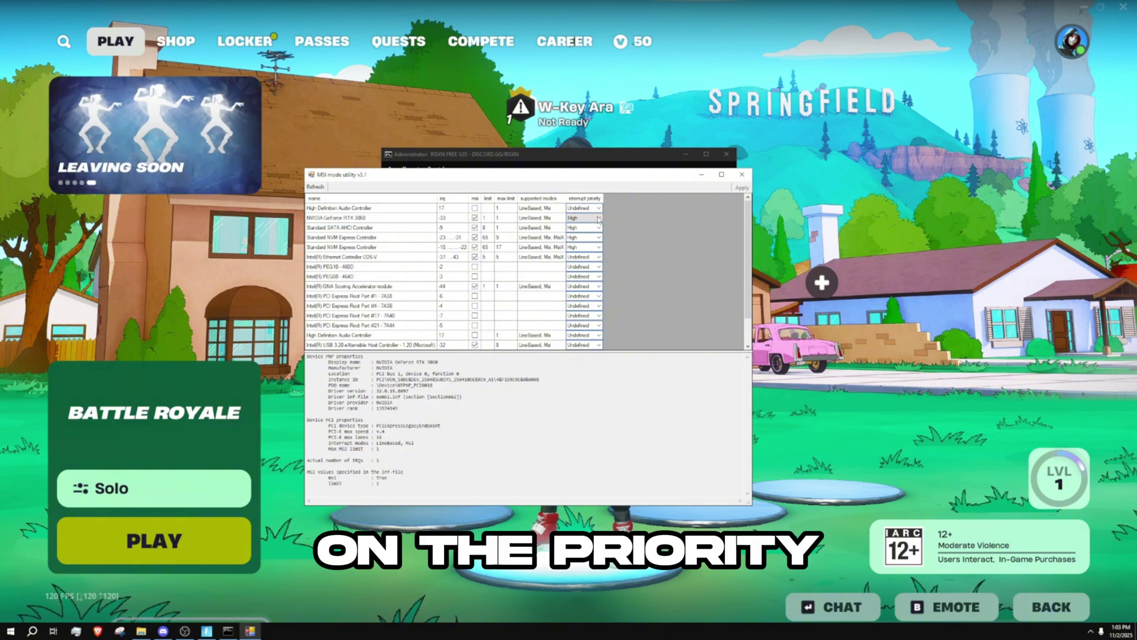
click(581, 218)
click(575, 251)
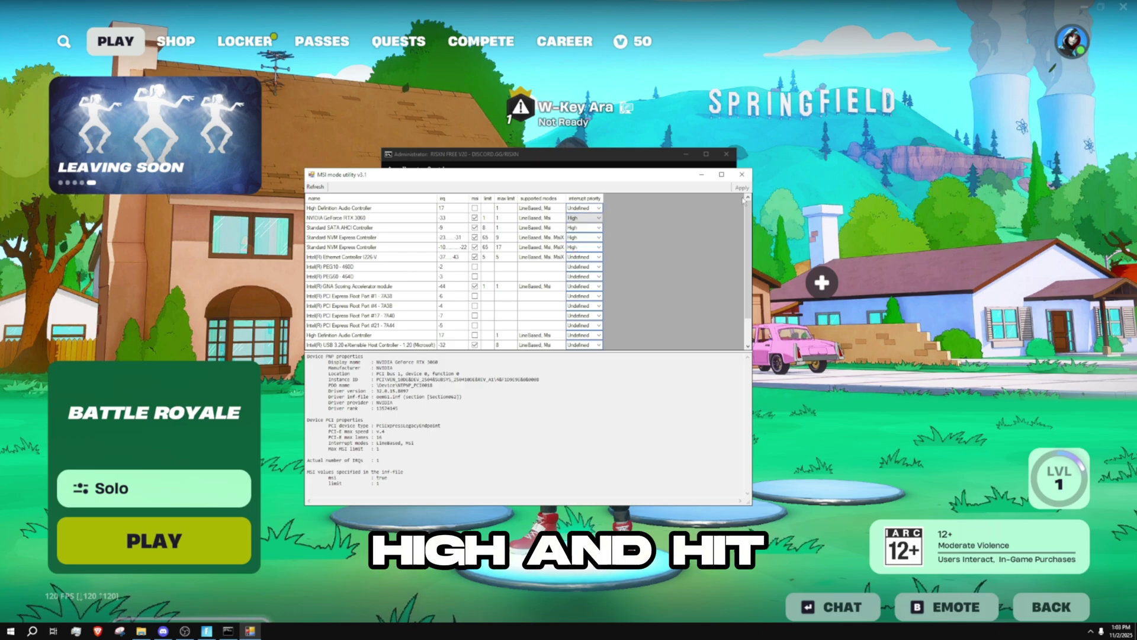
click(741, 187)
click(742, 174)
key(Return)
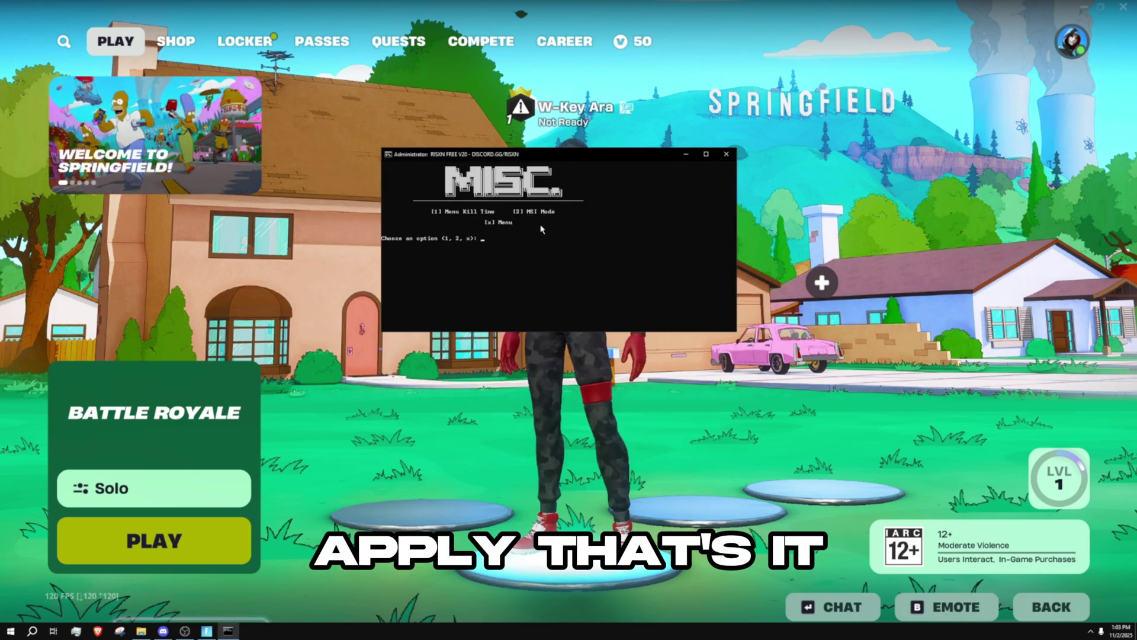
Step: Clean all temp files with option 5, then close the DQ Size console and center DQ_Guide.txt
text(5)
key(Return)
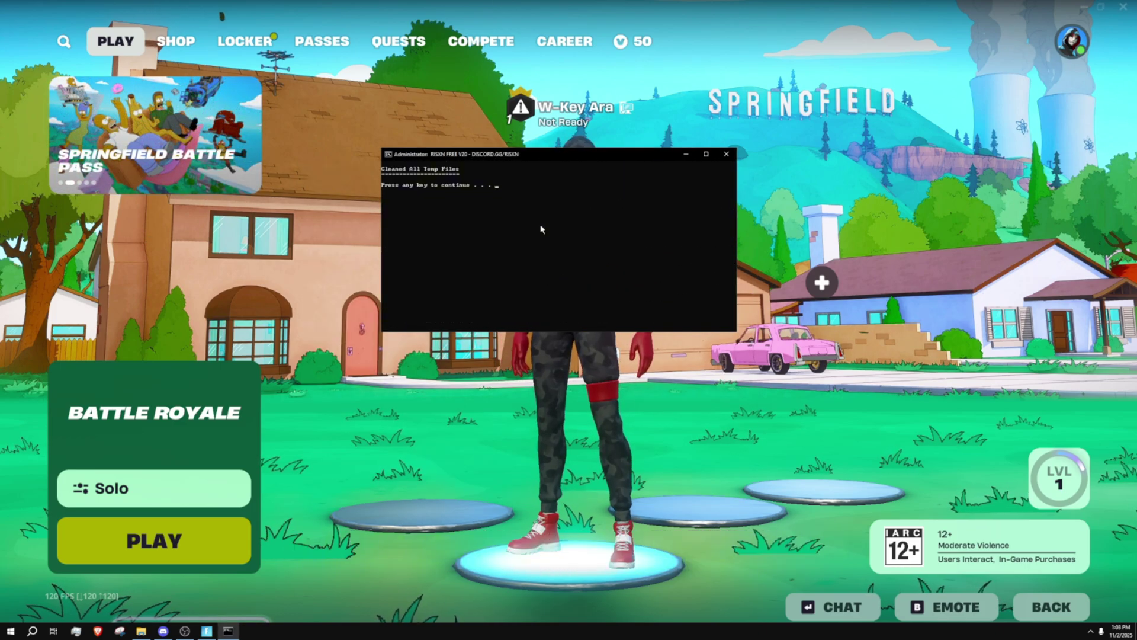
key(Return)
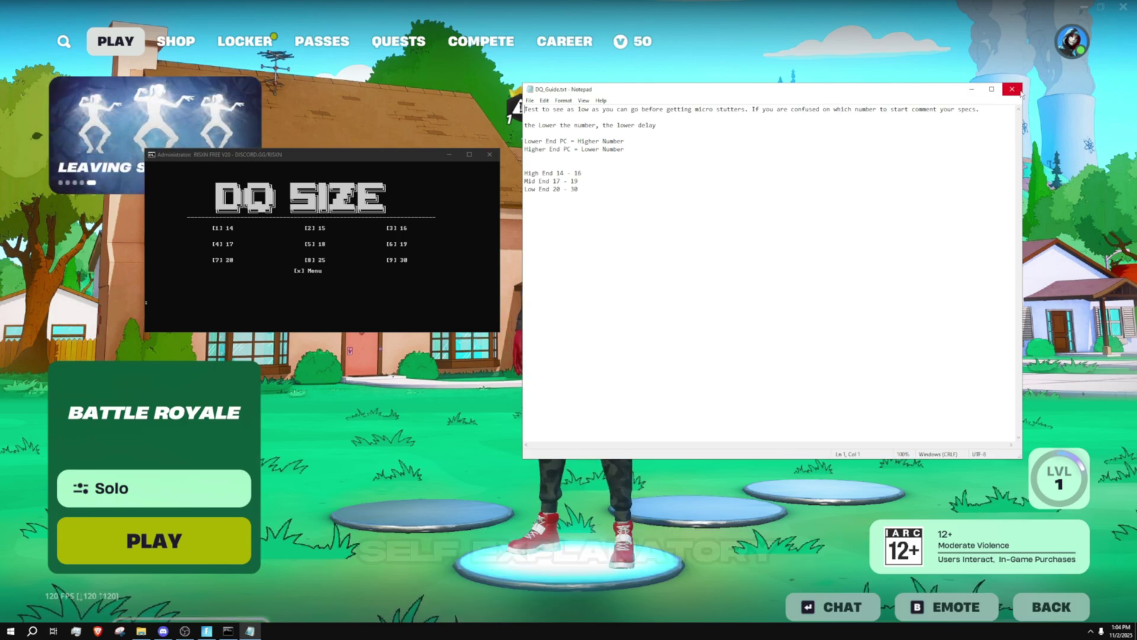
click(489, 154)
drag(827, 89, 669, 110)
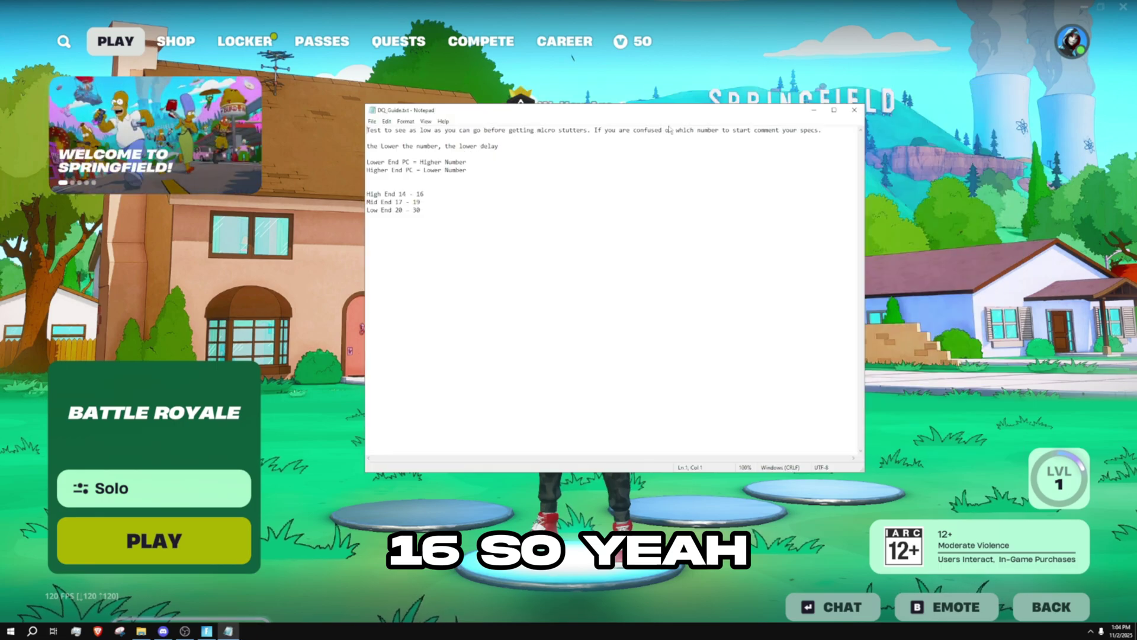
click(856, 111)
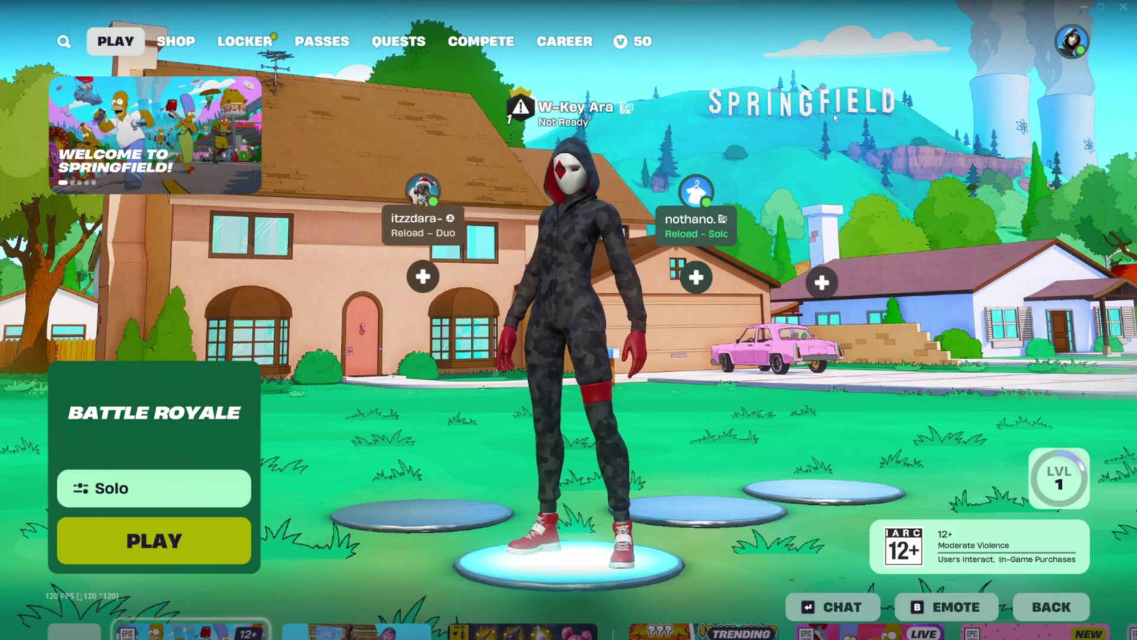